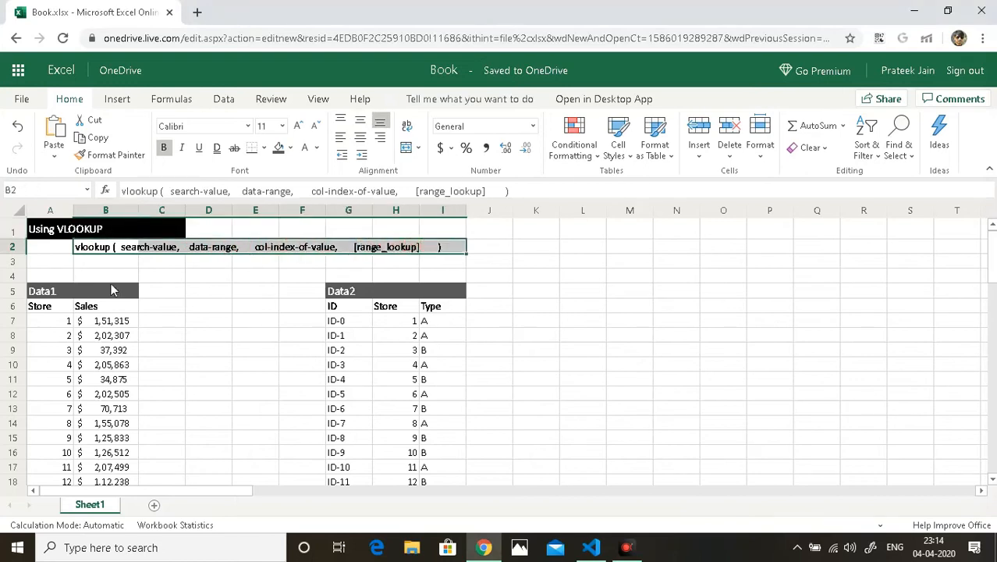
Start a VLOOKUP formula in C7 with the store number in A7 as the lookup value.
{"action": "left_click", "coordinate": [52, 265]}
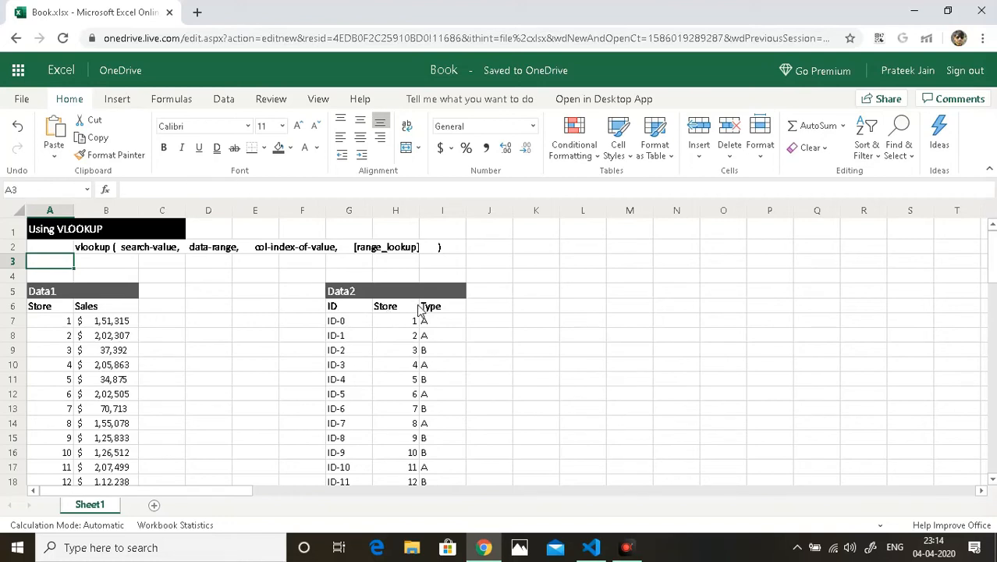
{"action": "left_click", "coordinate": [174, 327]}
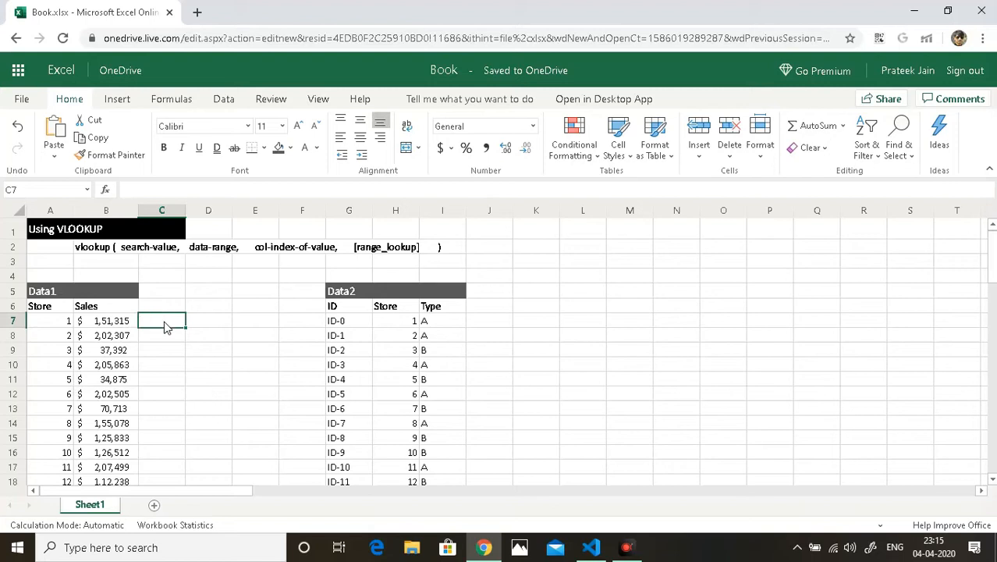
{"action": "type", "text": "="}
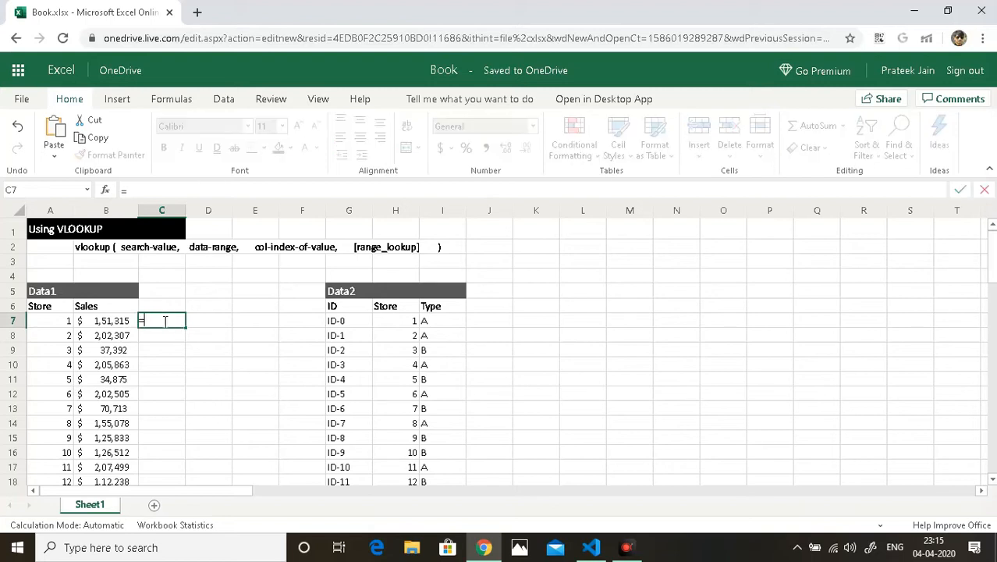
{"action": "type", "text": "vlookup"}
{"action": "key", "text": "Tab"}
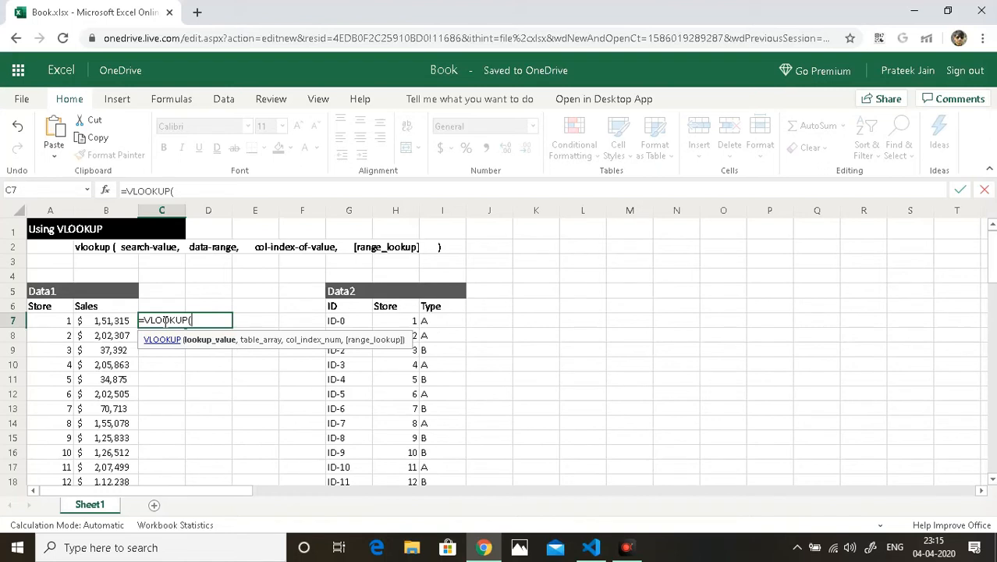
{"action": "key", "text": "Left"}
{"action": "key", "text": "Left"}
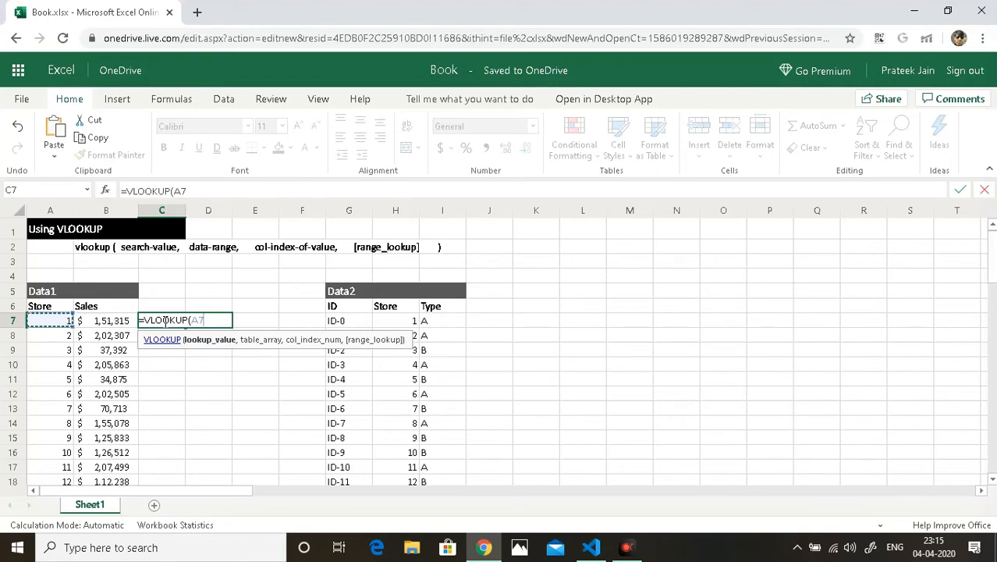
{"action": "type", "text": ","}
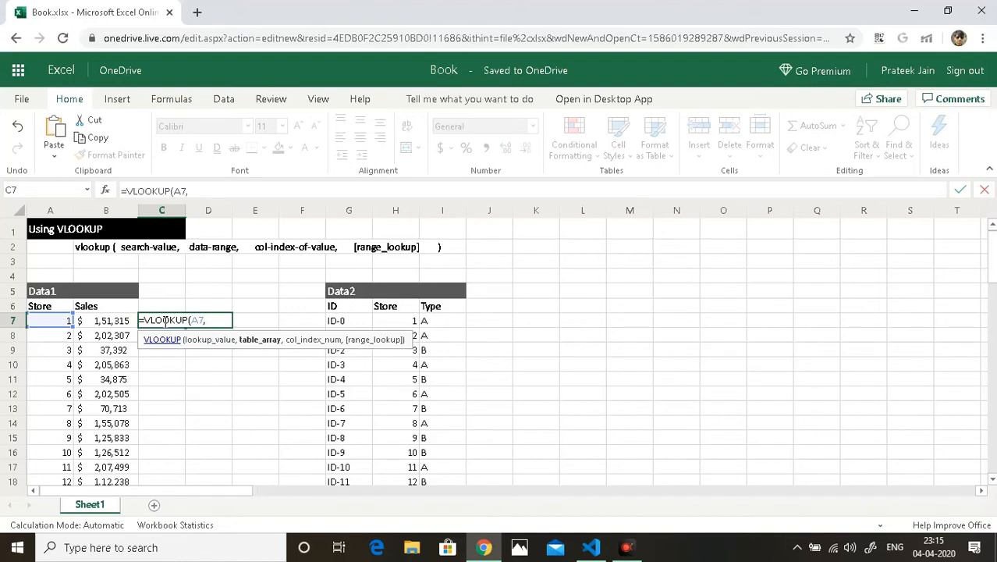
Try G7:I7 as the table range, beginning at the ID column of Data2.
{"action": "key", "text": "Right"}
{"action": "key", "text": "Right"}
{"action": "key", "text": "Right"}
{"action": "key", "text": "Right"}
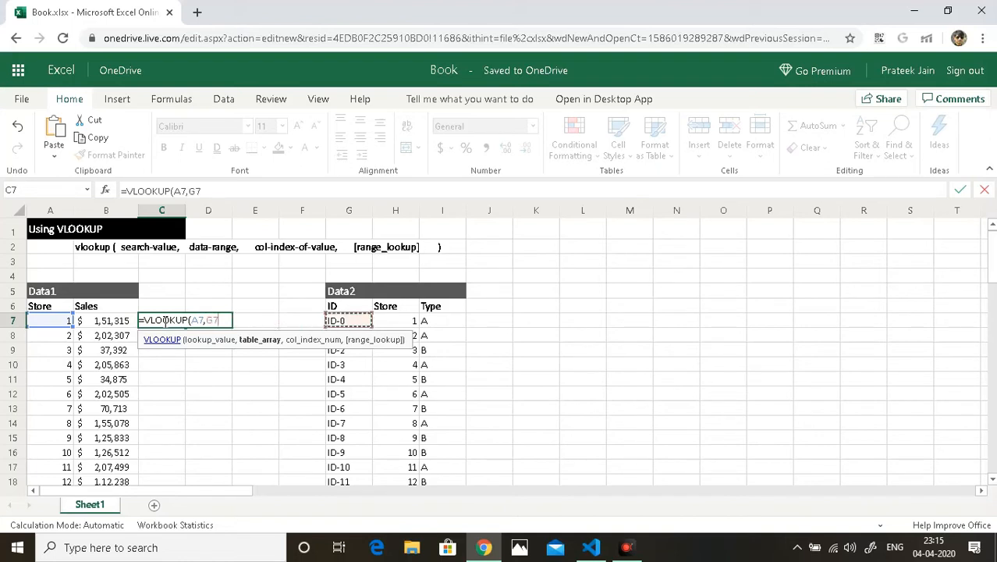
{"action": "key", "text": "Right"}
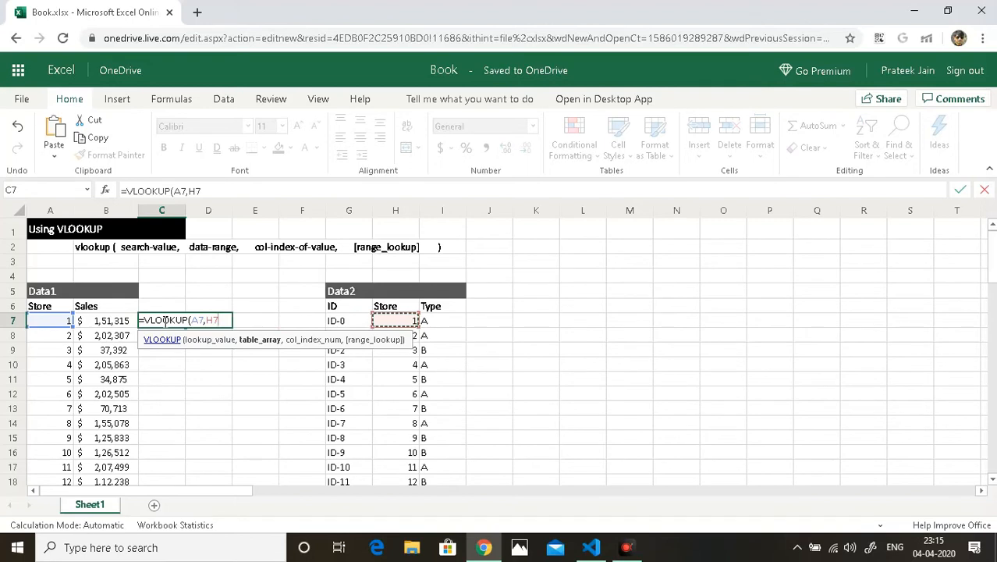
{"action": "key", "text": "Left"}
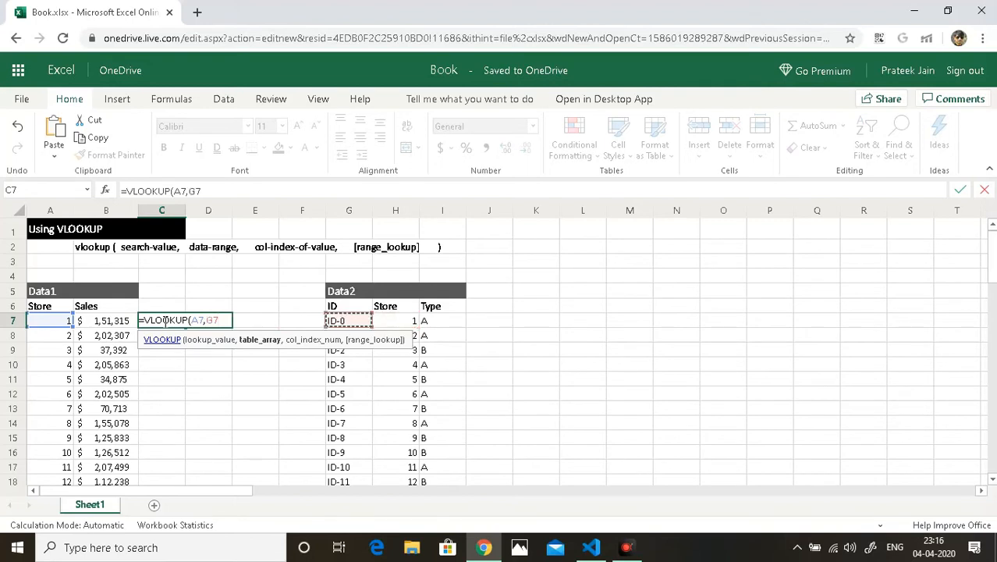
{"action": "key", "text": "shift+Right"}
{"action": "key", "text": "shift+Right"}
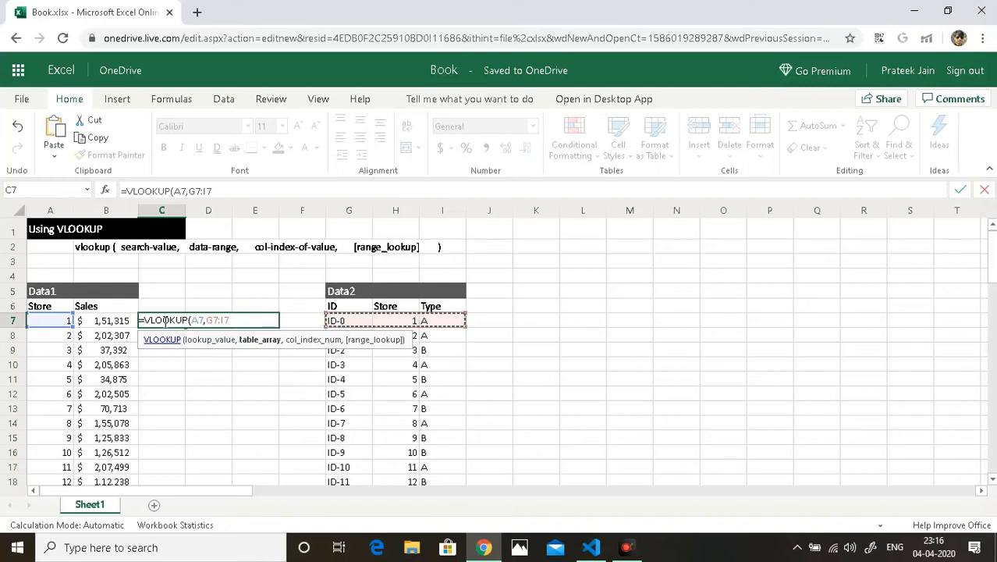
Try H7:M7 as the table range, beginning at the Store column and reaching past Type.
{"action": "key", "text": "Right"}
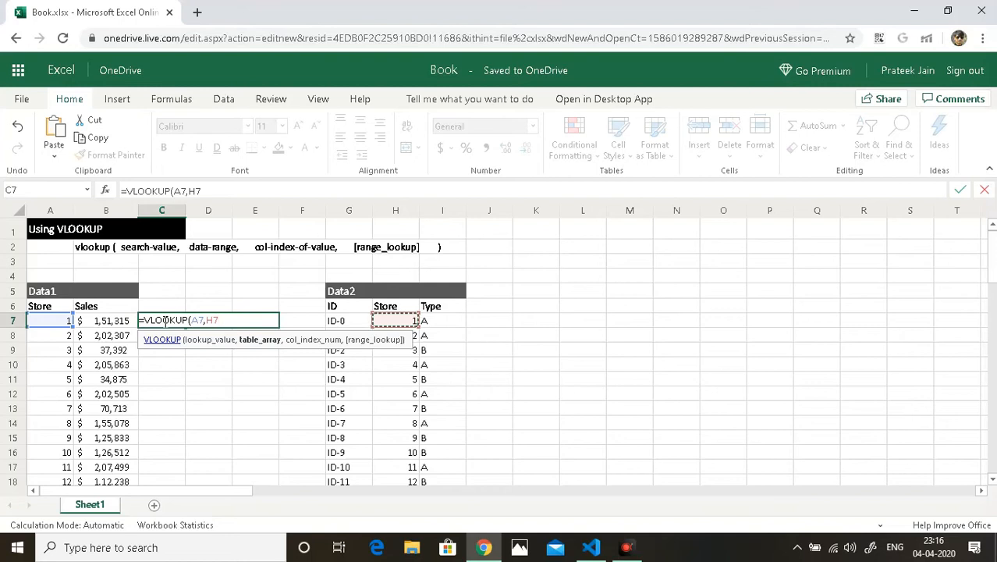
{"action": "key", "text": "shift+Right"}
{"action": "key", "text": "shift+Right"}
{"action": "key", "text": "shift+Right"}
{"action": "key", "text": "shift+Right"}
{"action": "key", "text": "shift+Right"}
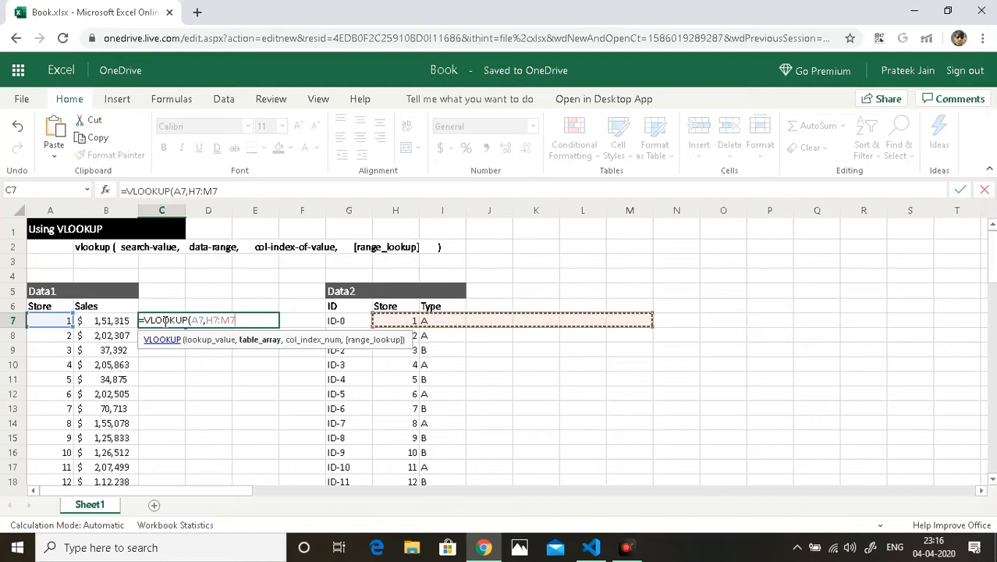
Replace the table range with G7:I7 so that it begins at the ID column again.
{"action": "key", "text": "BackSpace"}
{"action": "key", "text": "BackSpace"}
{"action": "key", "text": "BackSpace"}
{"action": "key", "text": "BackSpace"}
{"action": "key", "text": "BackSpace"}
{"action": "type", "text": "G7"}
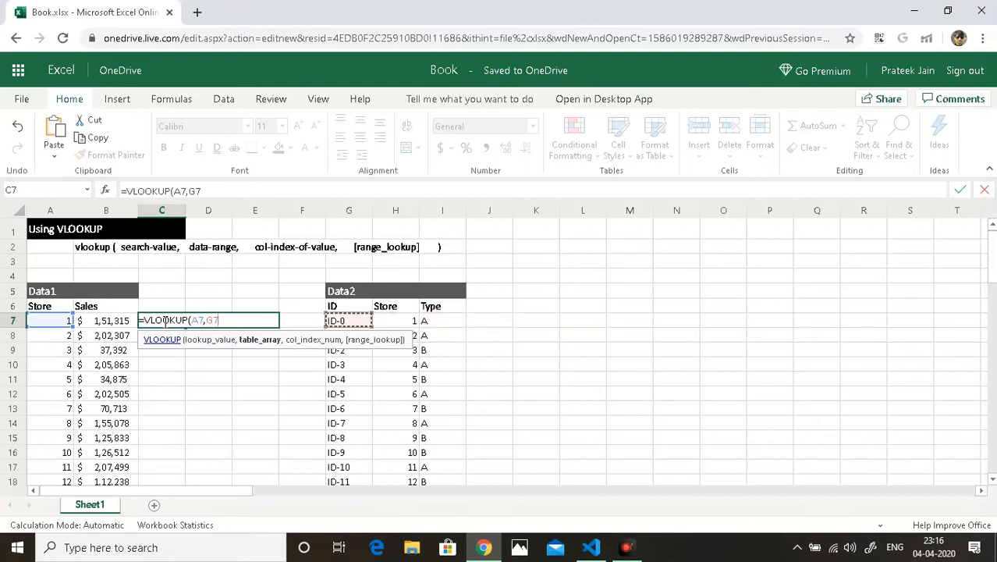
{"action": "key", "text": "shift+Right"}
{"action": "key", "text": "shift+Right"}
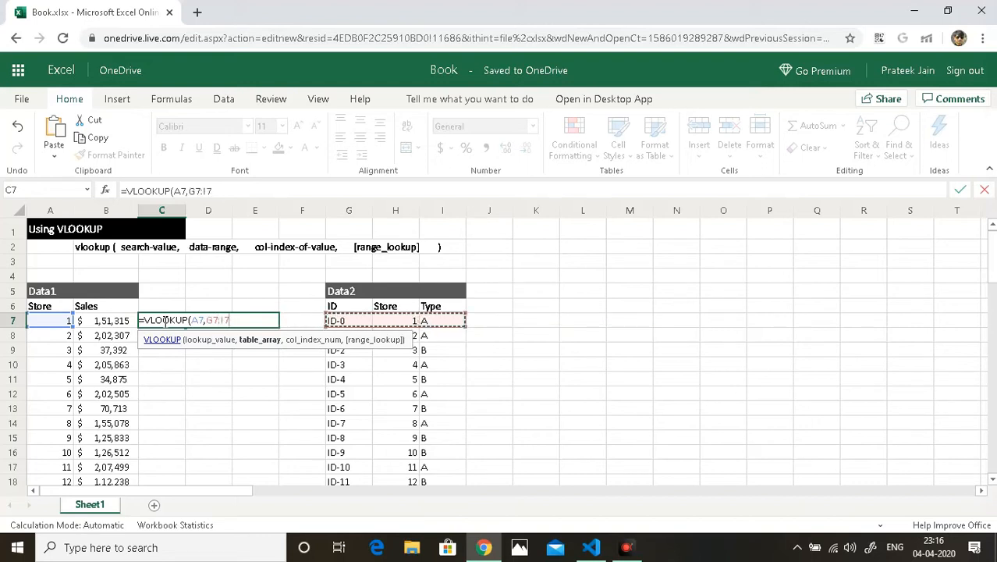
Set the table range to H7:I7, covering only the Store and Type columns of Data2.
{"action": "key", "text": "Right"}
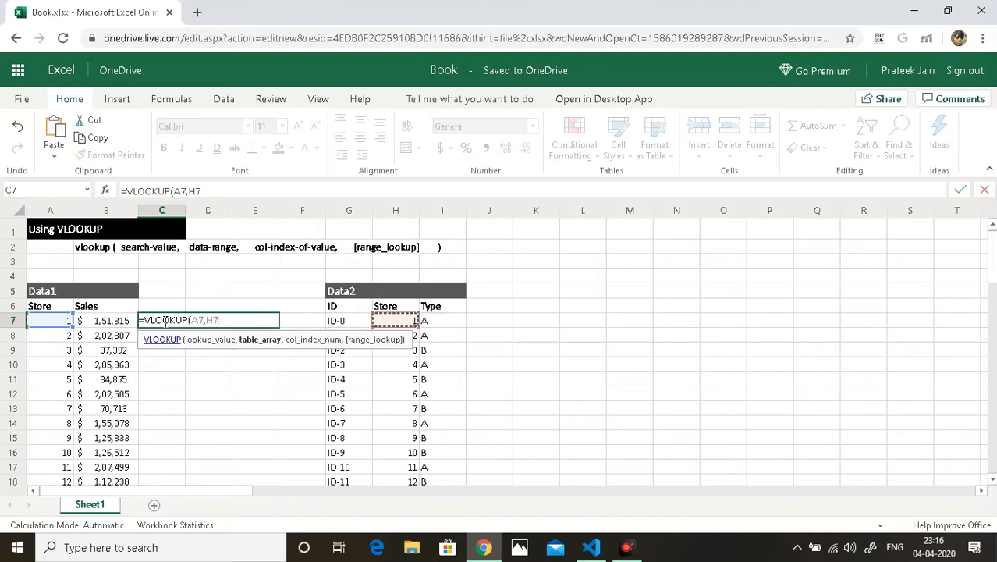
{"action": "key", "text": "shift+Right"}
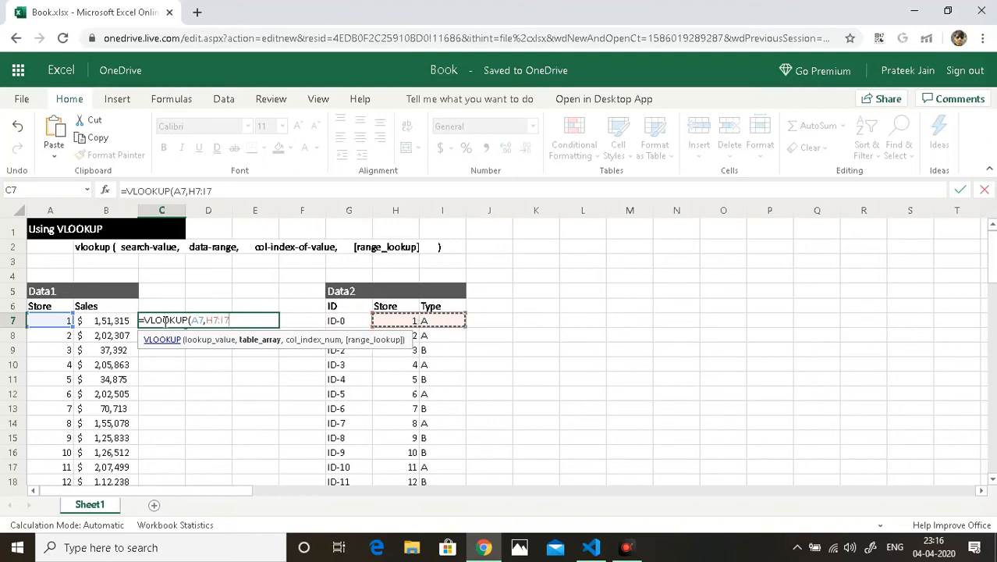
{"action": "key", "text": "shift+Right"}
{"action": "key", "text": "shift+Right"}
{"action": "key", "text": "shift+Right"}
{"action": "key", "text": "shift+Right"}
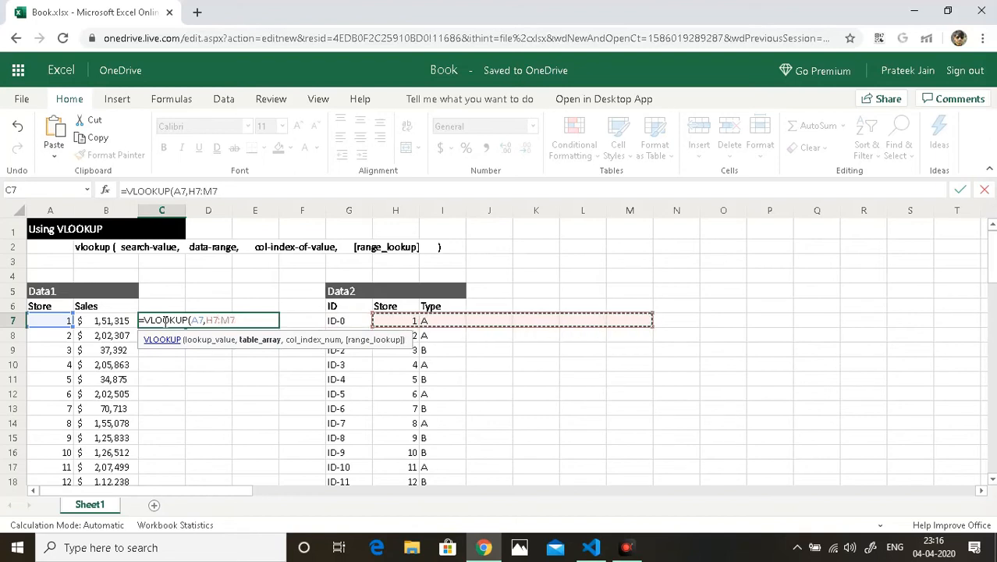
{"action": "key", "text": "shift+Left"}
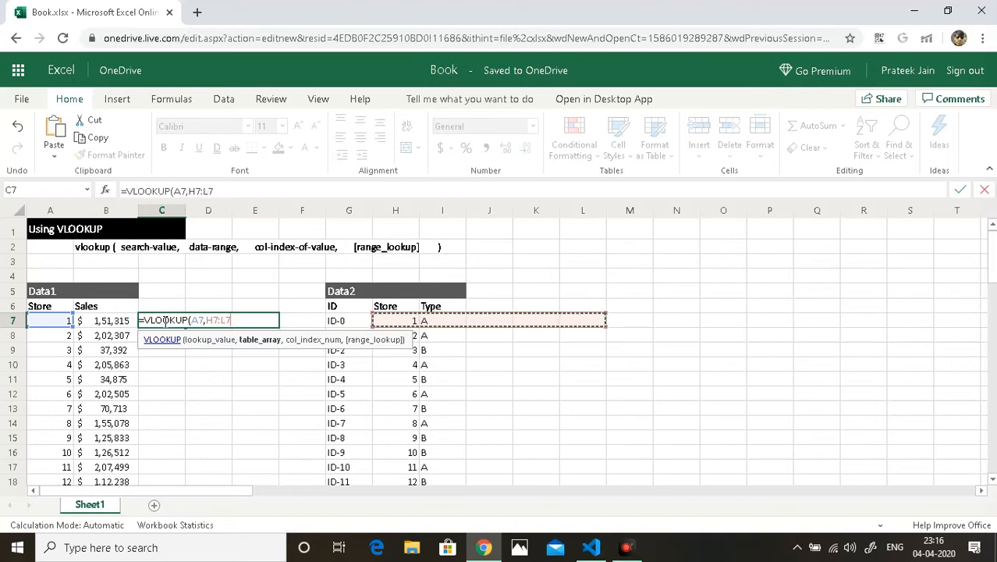
{"action": "key", "text": "shift+Left"}
{"action": "key", "text": "shift+Left"}
{"action": "key", "text": "shift+Left"}
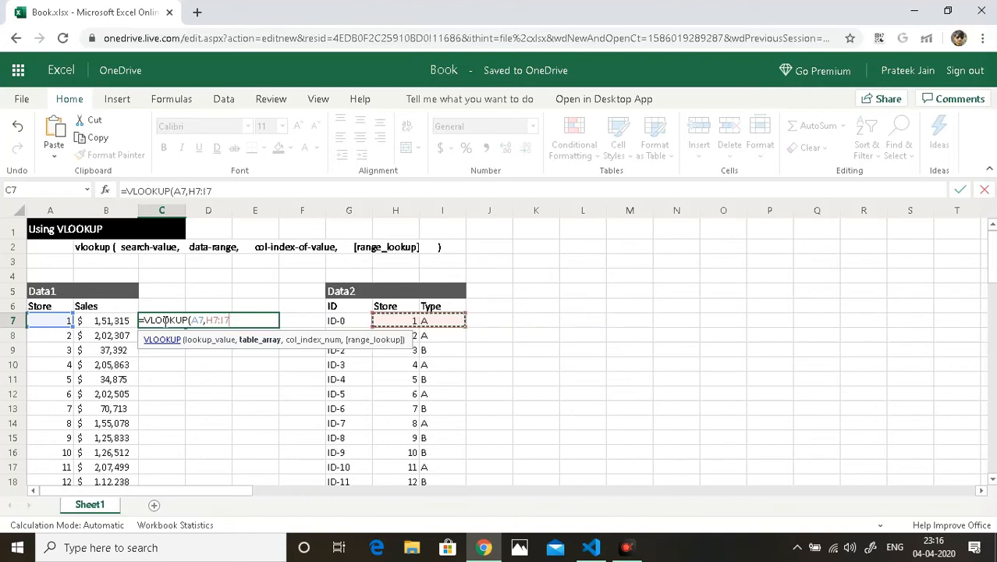
Extend the table range down to the last Data2 record, making it H7:I21.
{"action": "key", "text": "shift+Down"}
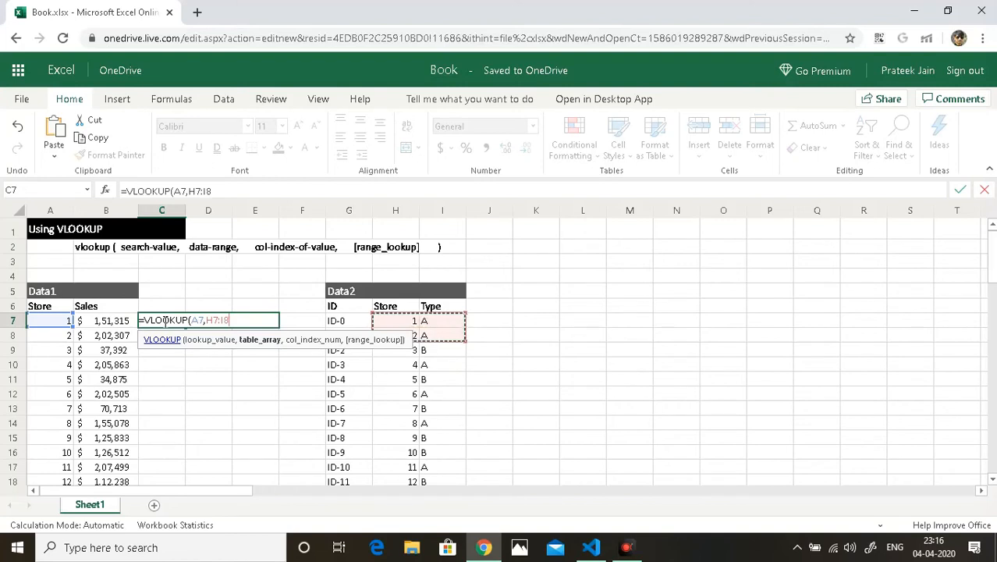
{"action": "key", "text": "shift+Page_Down"}
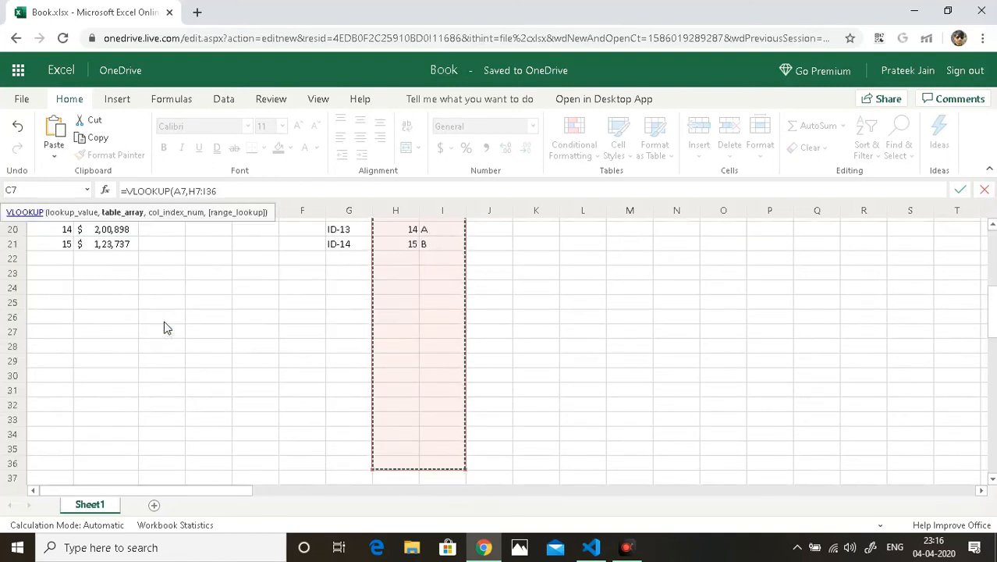
{"action": "key", "text": "shift+Up"}
{"action": "key", "text": "shift+Up"}
{"action": "key", "text": "shift+Up"}
{"action": "key", "text": "shift+Up"}
{"action": "key", "text": "shift+Up"}
{"action": "key", "text": "shift+Up"}
{"action": "key", "text": "shift+Up"}
{"action": "key", "text": "shift+Up"}
{"action": "key", "text": "shift+Up"}
{"action": "key", "text": "shift+Up"}
{"action": "key", "text": "shift+Up"}
{"action": "key", "text": "shift+Up"}
{"action": "key", "text": "shift+Up"}
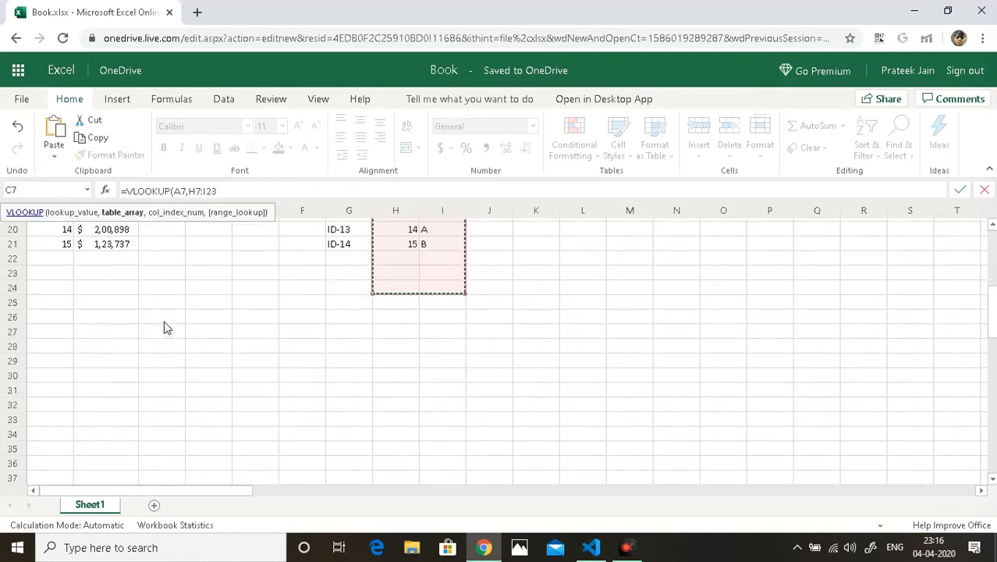
{"action": "key", "text": "shift+Up"}
{"action": "key", "text": "shift+Up"}
{"action": "type", "text": ","}
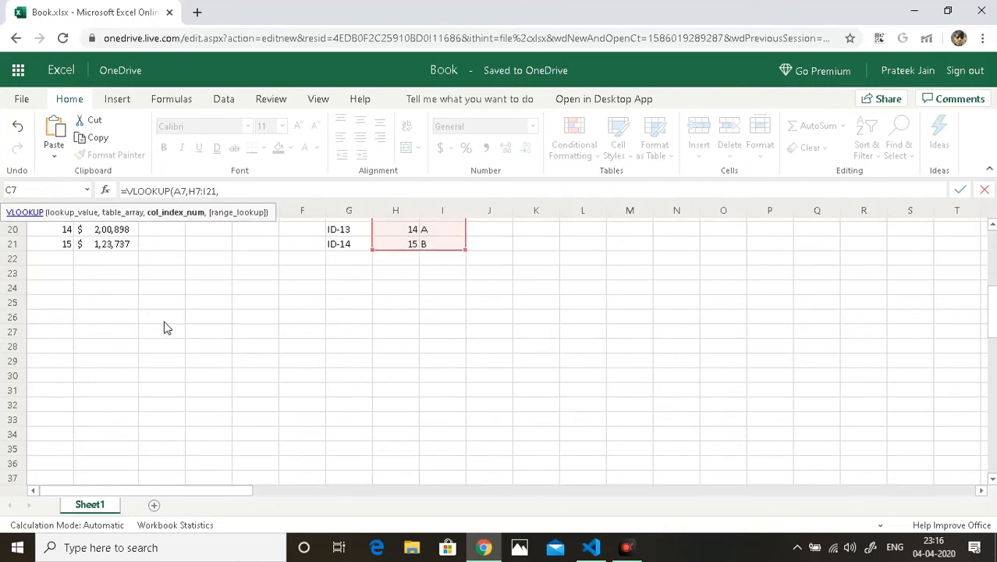
Complete the VLOOKUP in C7 with column index 2 and FALSE for an exact match.
{"action": "scroll", "coordinate": [164, 327], "scroll_direction": "up", "scroll_amount": 6}
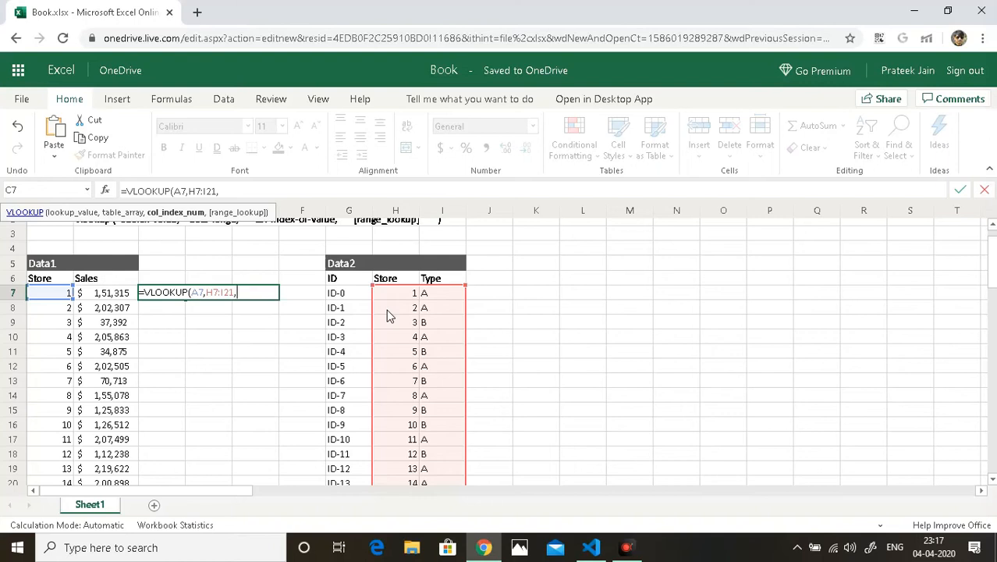
{"action": "type", "text": "2"}
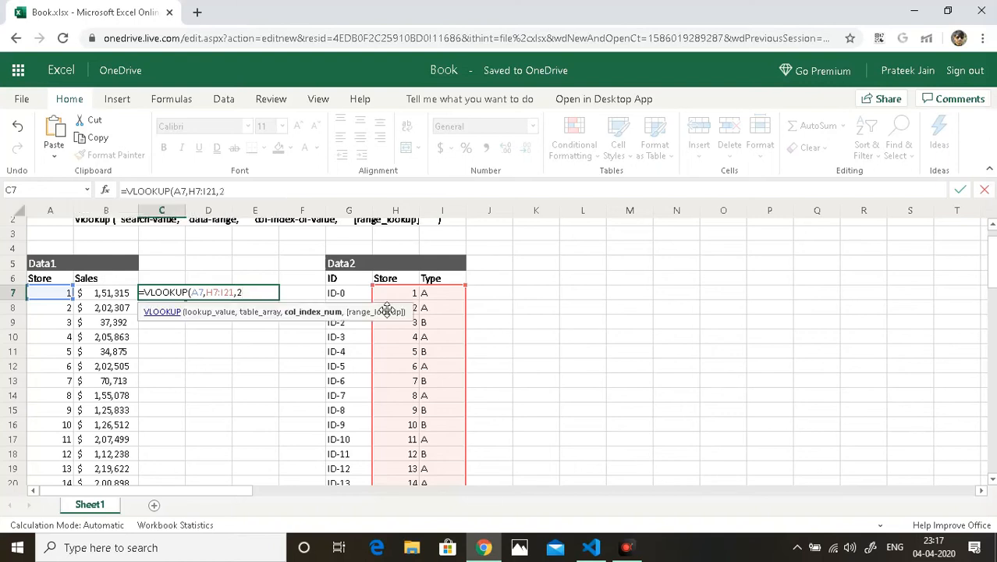
{"action": "type", "text": ","}
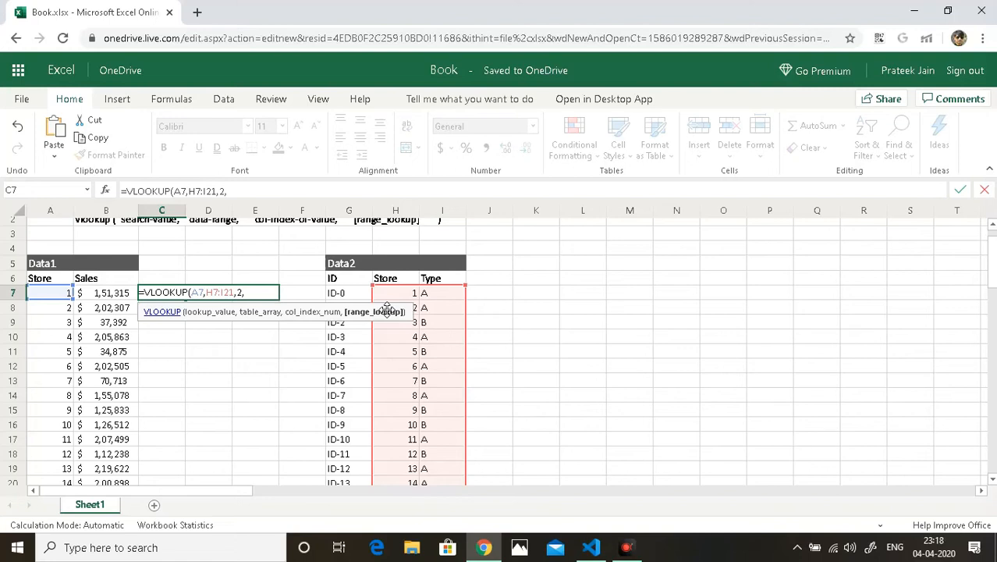
{"action": "type", "text": "fa"}
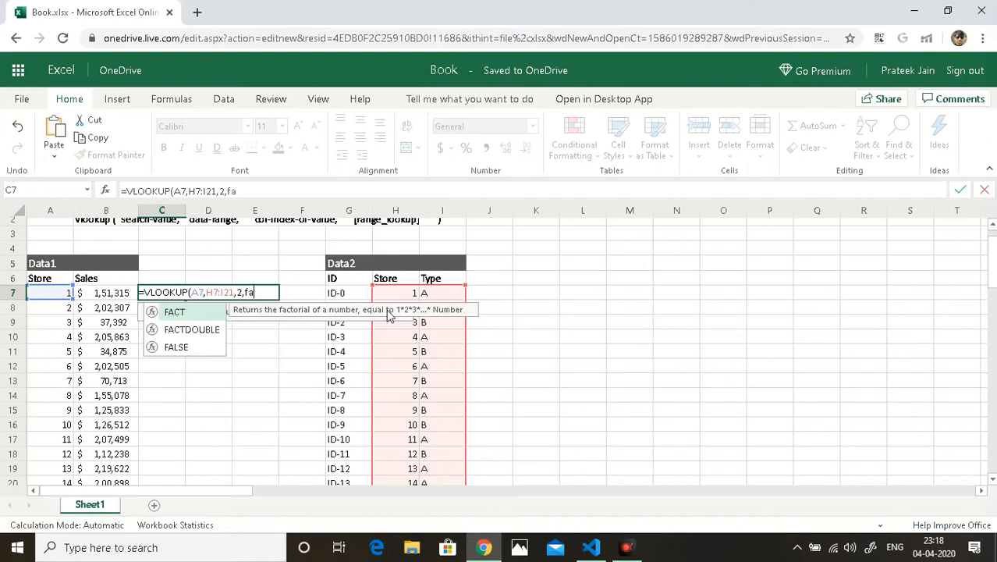
{"action": "key", "text": "Down"}
{"action": "key", "text": "Down"}
{"action": "key", "text": "Tab"}
{"action": "key", "text": "BackSpace"}
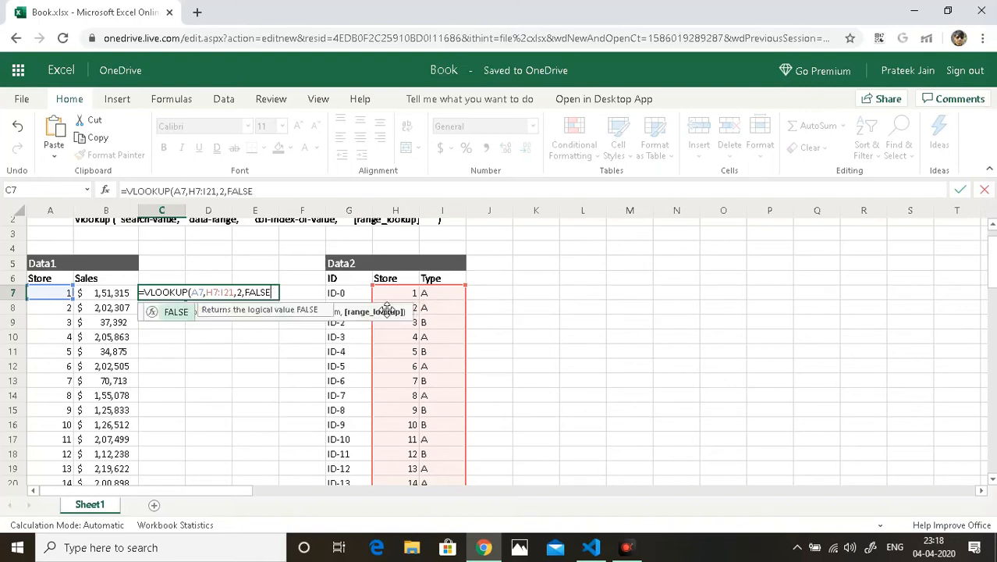
{"action": "type", "text": ")"}
{"action": "key", "text": "Return"}
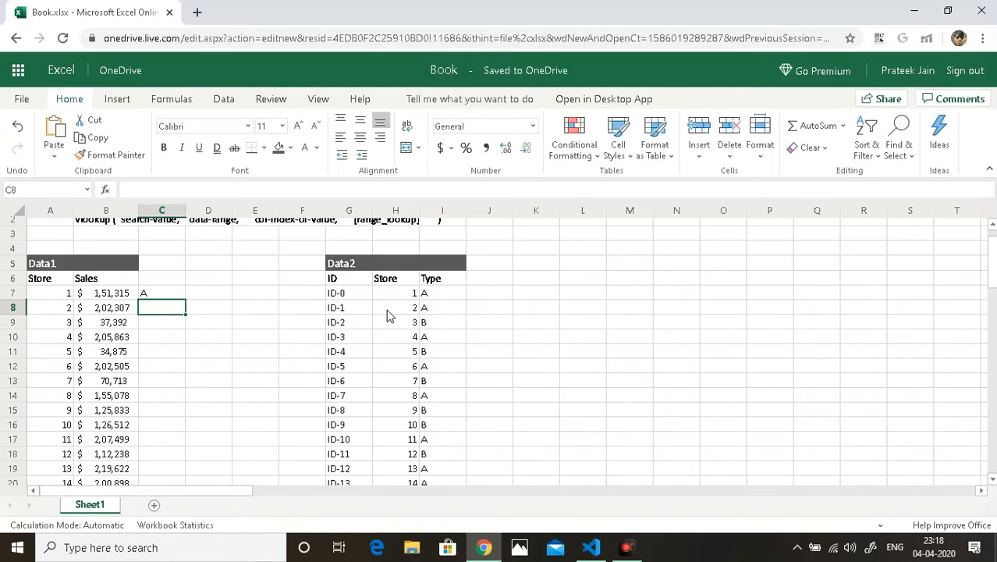
Compare C7 with the matching Data2 row H7:I7 and fill its formula down to C12.
{"action": "key", "text": "Up"}
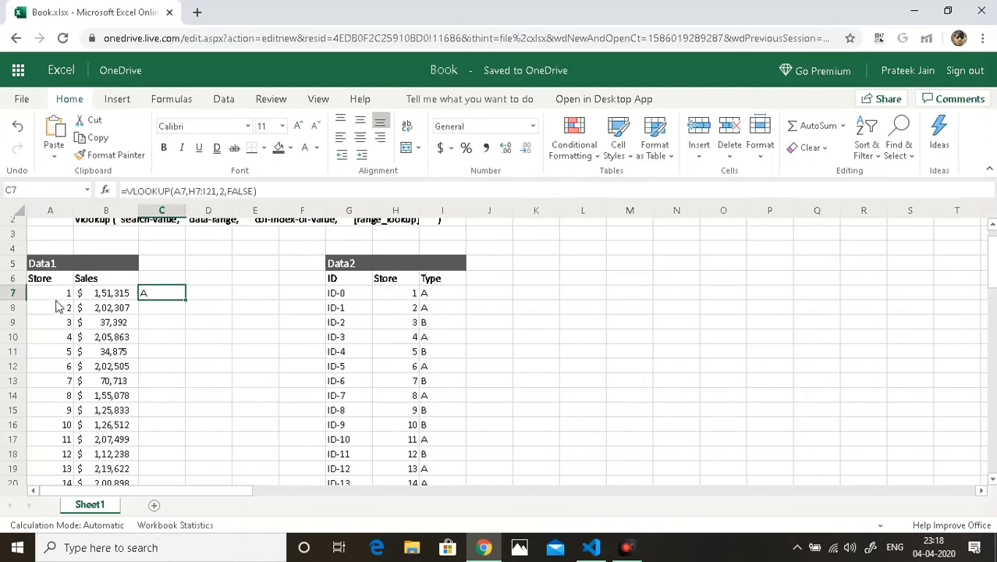
{"action": "left_click_drag", "start_coordinate": [409, 295], "coordinate": [435, 303]}
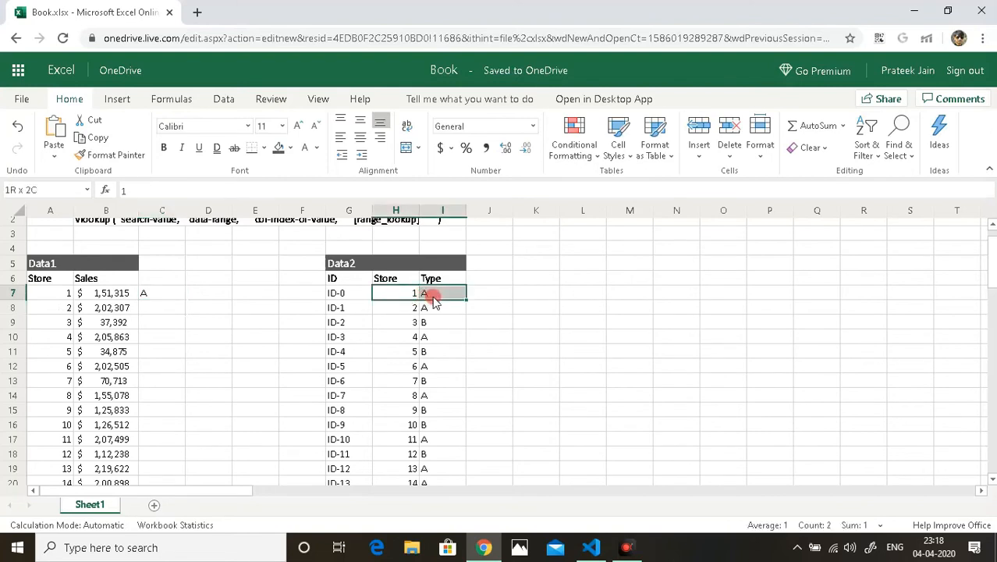
{"action": "left_click", "coordinate": [157, 295]}
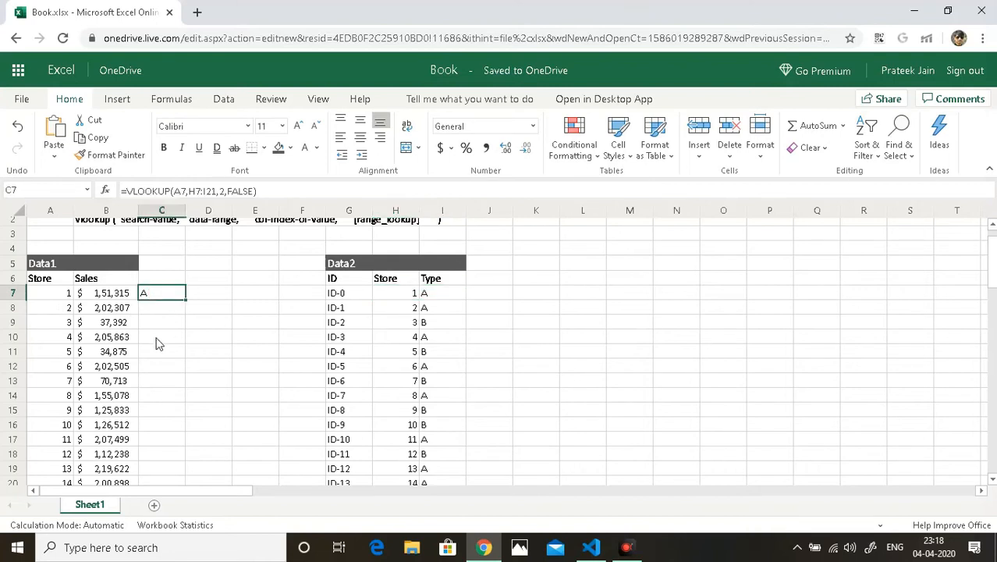
{"action": "left_click_drag", "start_coordinate": [184, 297], "coordinate": [190, 365]}
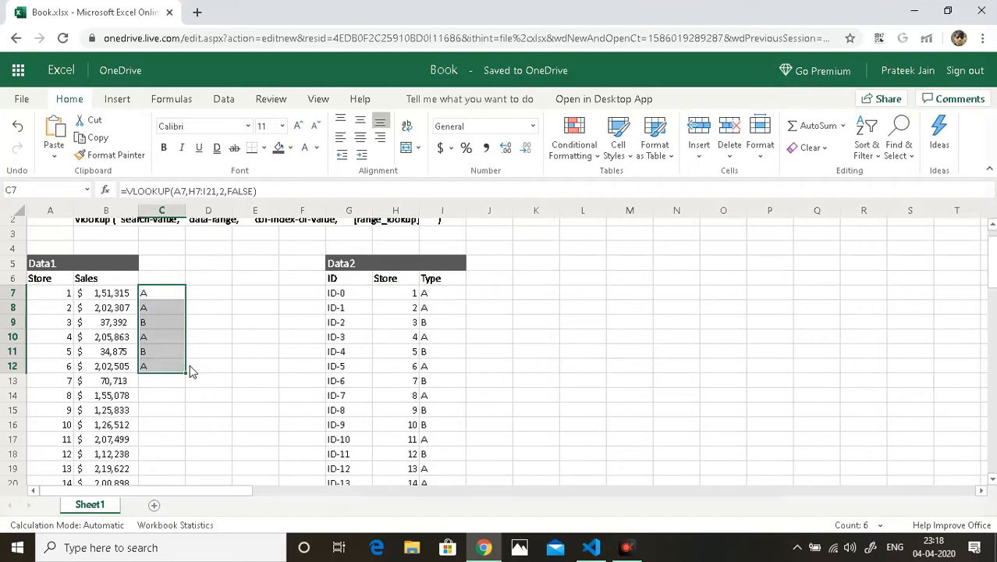
Examine the cell references of the copied VLOOKUP formula in C8.
{"action": "left_click", "coordinate": [160, 311]}
{"action": "double_click", "coordinate": [160, 309]}
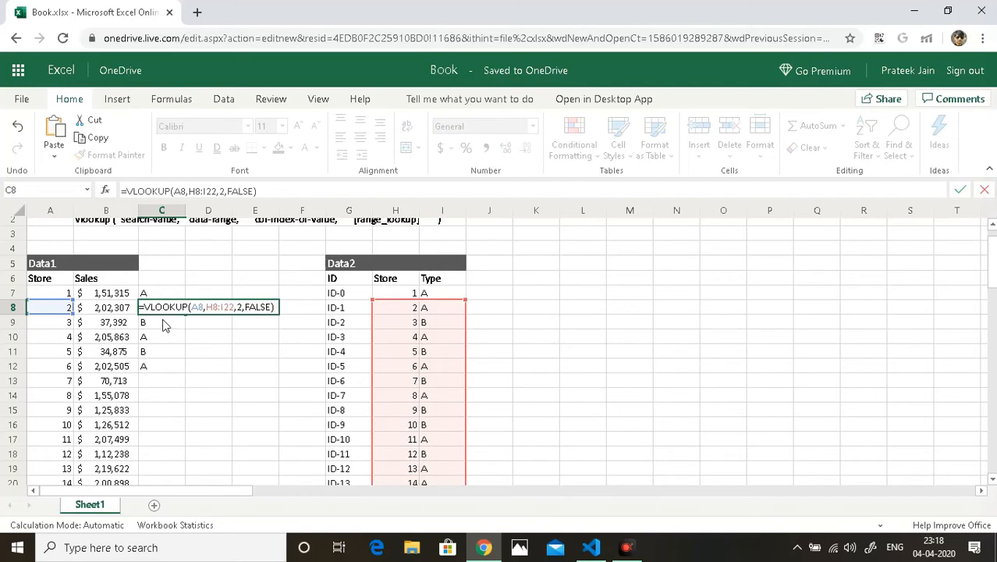
{"action": "key", "text": "ctrl+Return"}
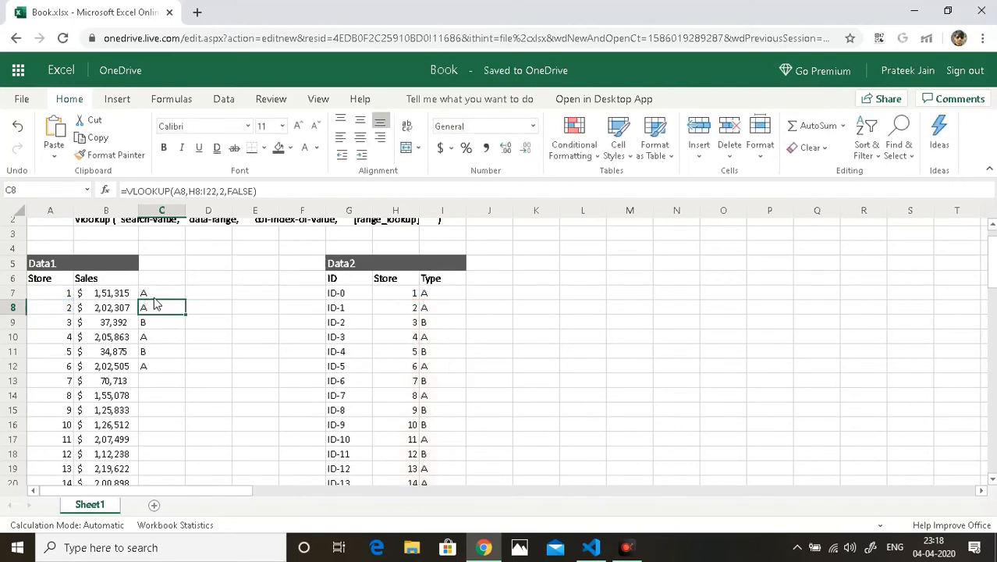
Make the table range of the VLOOKUP formula in C7 absolute, as $H$7:$I$21.
{"action": "double_click", "coordinate": [152, 292]}
{"action": "left_click", "coordinate": [188, 191]}
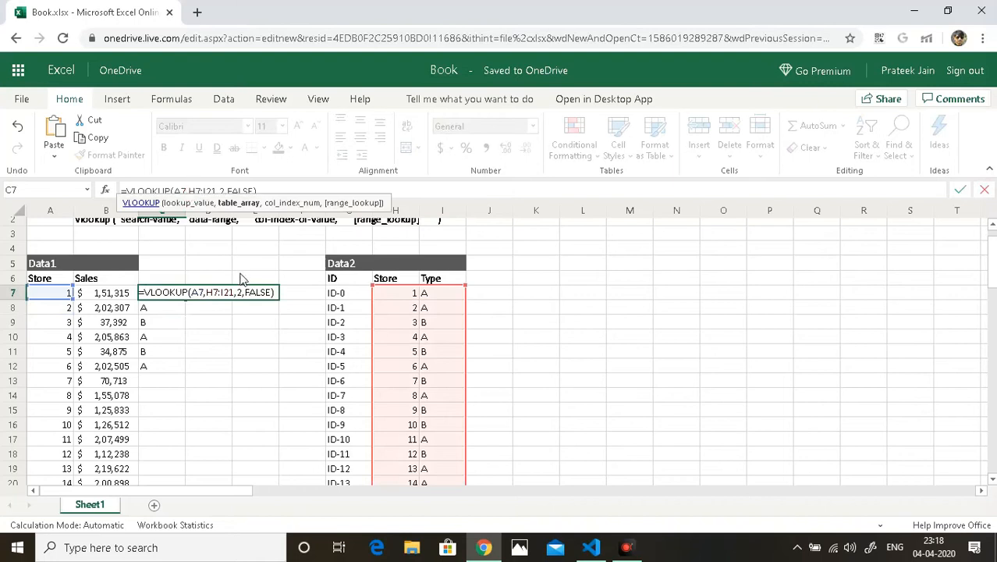
{"action": "type", "text": "$H"}
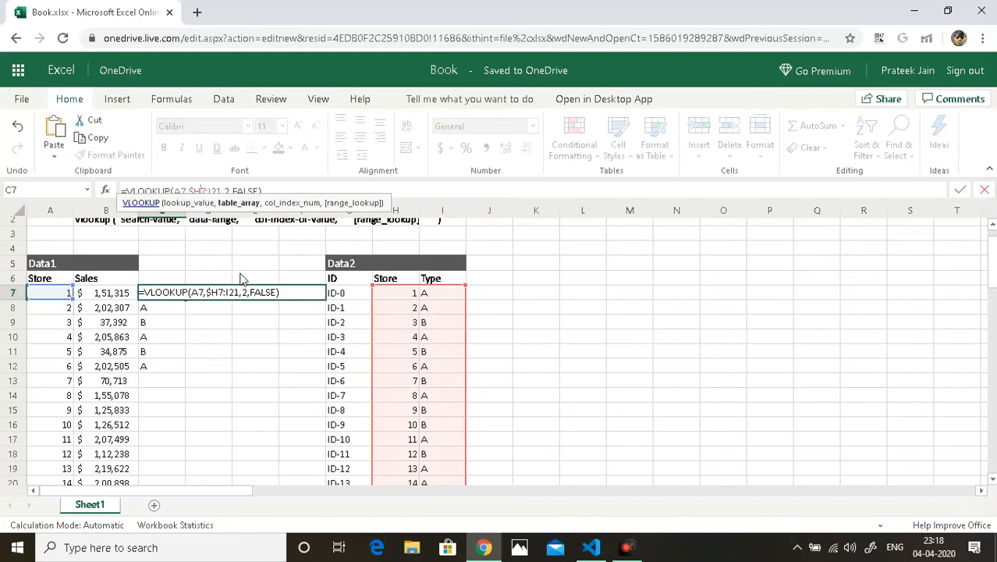
{"action": "type", "text": "$"}
{"action": "left_click", "coordinate": [281, 190]}
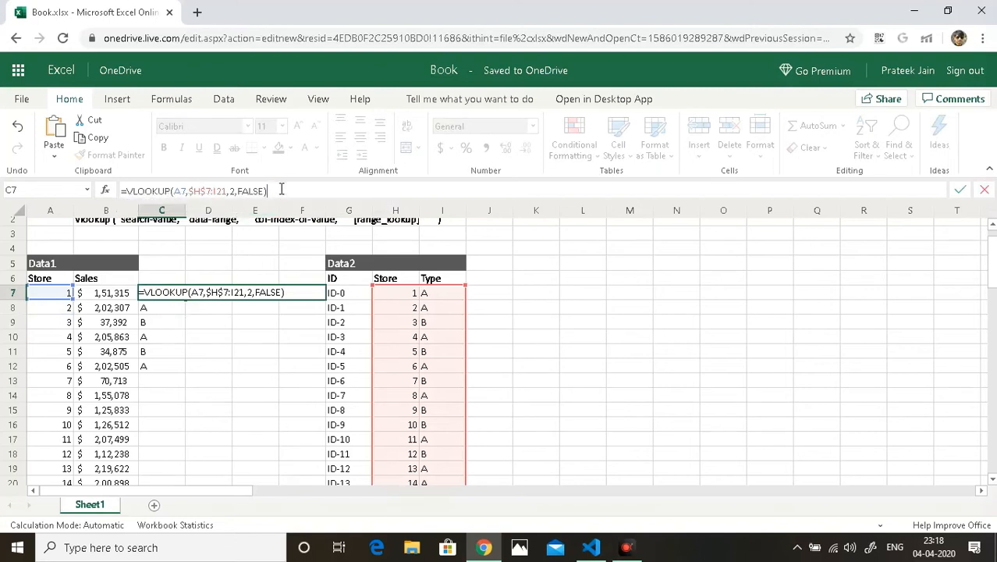
{"action": "left_click", "coordinate": [215, 190]}
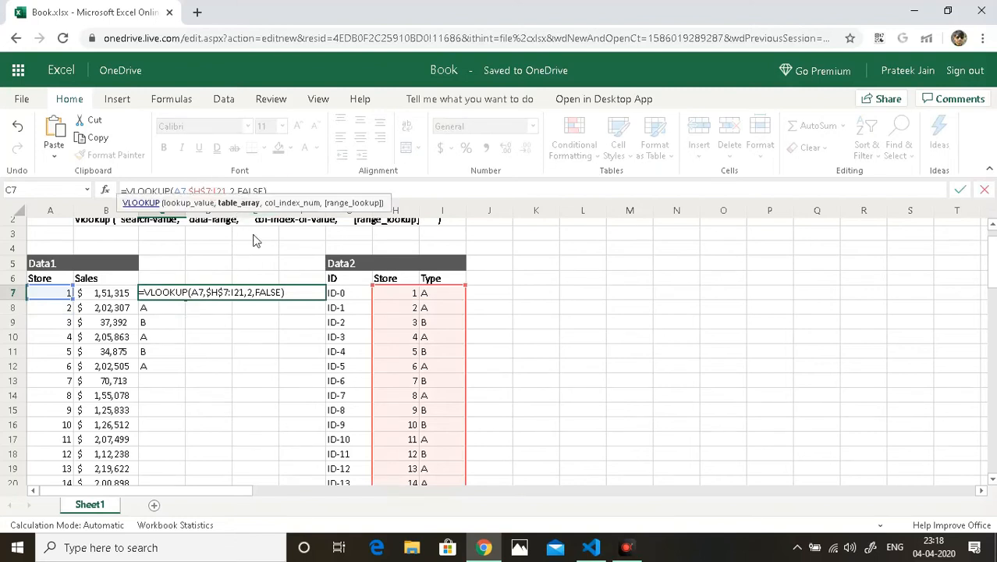
{"action": "type", "text": "$"}
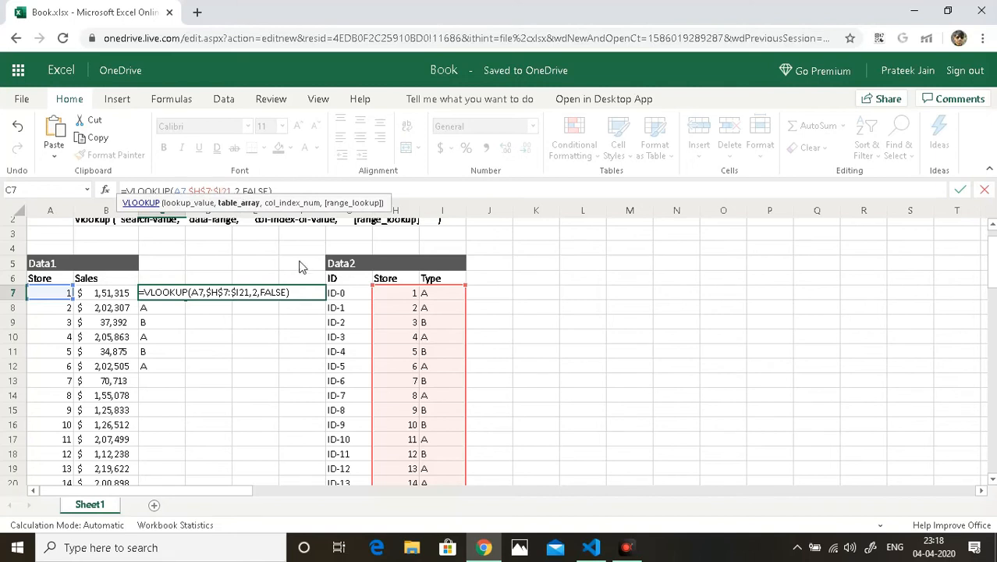
{"action": "key", "text": "Right"}
{"action": "type", "text": "$"}
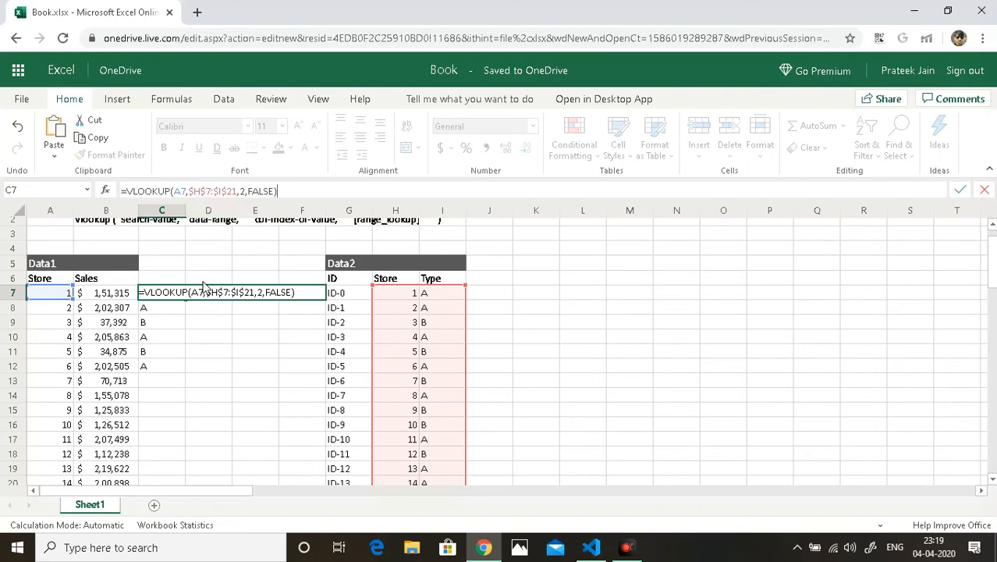
{"action": "key", "text": "Return"}
{"action": "key", "text": "Up"}
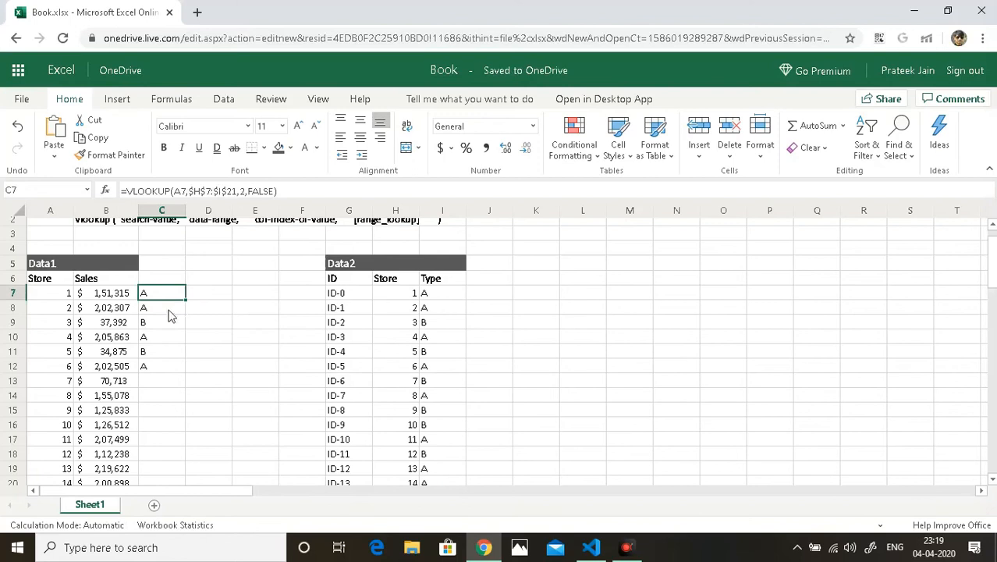
Fill the C7 formula down to C12 and check the cell references of the copy in C10.
{"action": "left_click_drag", "start_coordinate": [185, 298], "coordinate": [187, 365]}
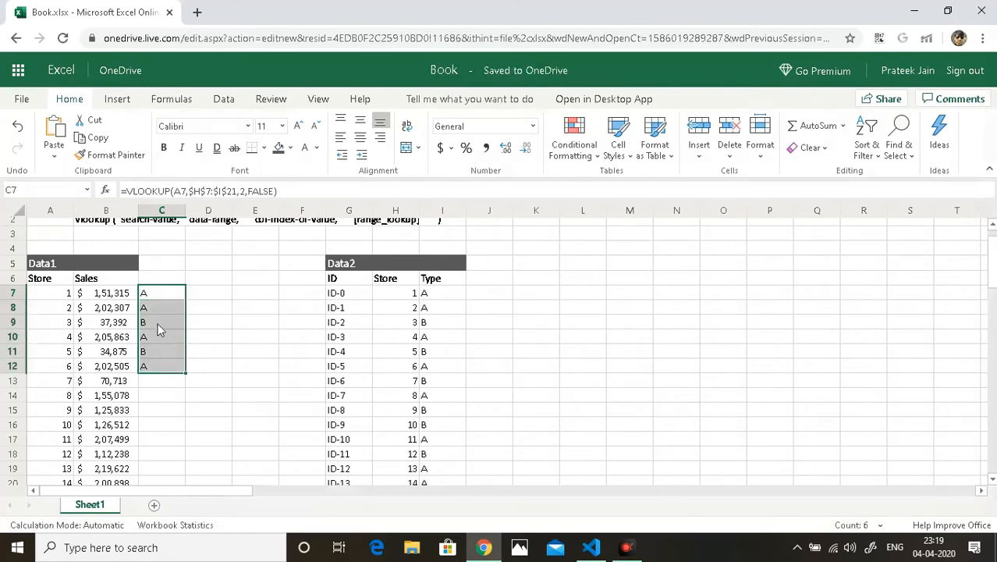
{"action": "double_click", "coordinate": [153, 337]}
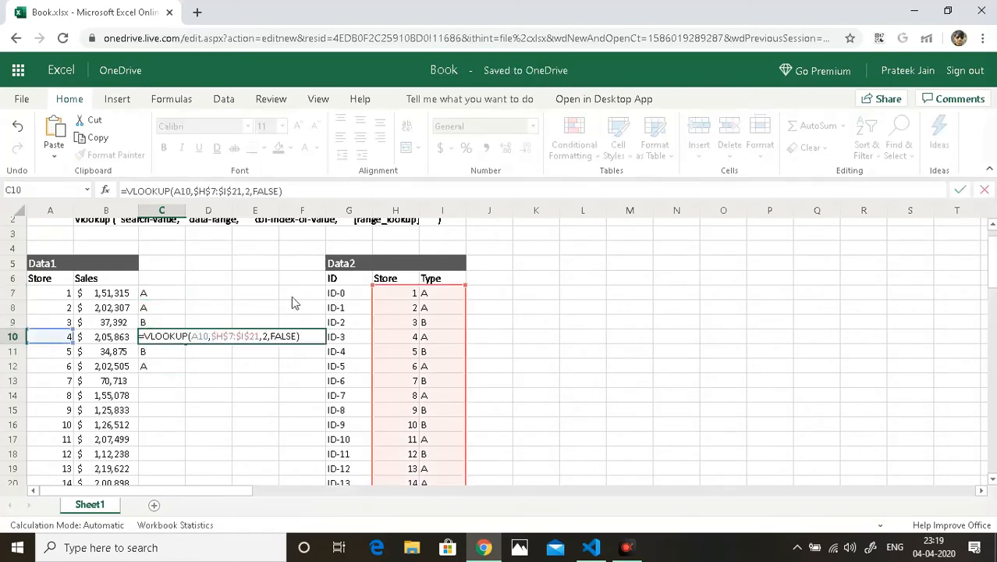
{"action": "key", "text": "Escape"}
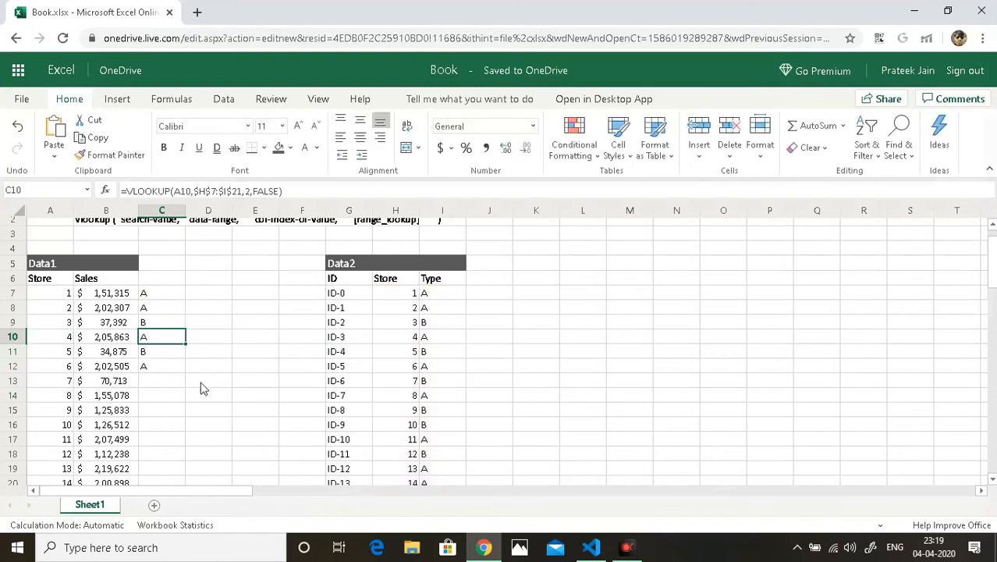
Fill the VLOOKUP formula from C12 down to C21, the last store row of Data1.
{"action": "left_click", "coordinate": [161, 368]}
{"action": "left_click_drag", "start_coordinate": [185, 372], "coordinate": [159, 351]}
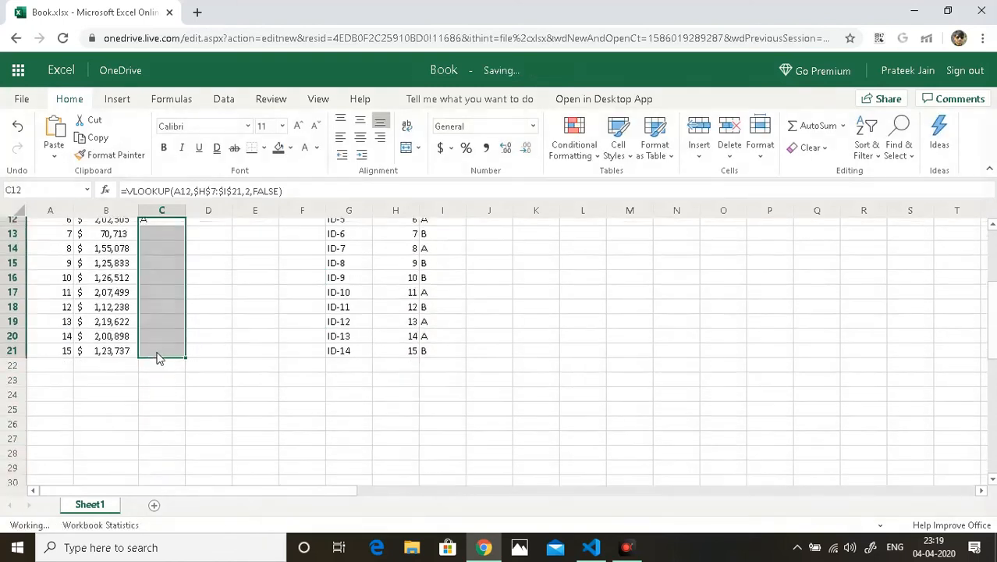
{"action": "scroll", "coordinate": [156, 357], "scroll_direction": "up", "scroll_amount": 3}
{"action": "scroll", "coordinate": [158, 358], "scroll_direction": "up", "scroll_amount": 1}
Add the header Type in C6 above the looked-up values and make it bold.
{"action": "left_click", "coordinate": [159, 310]}
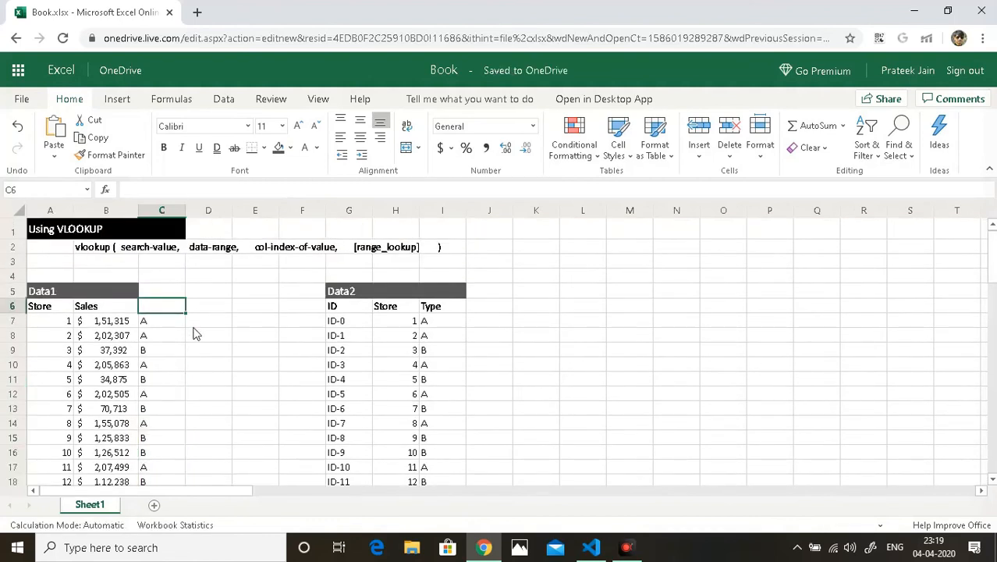
{"action": "type", "text": "Type"}
{"action": "key", "text": "Return"}
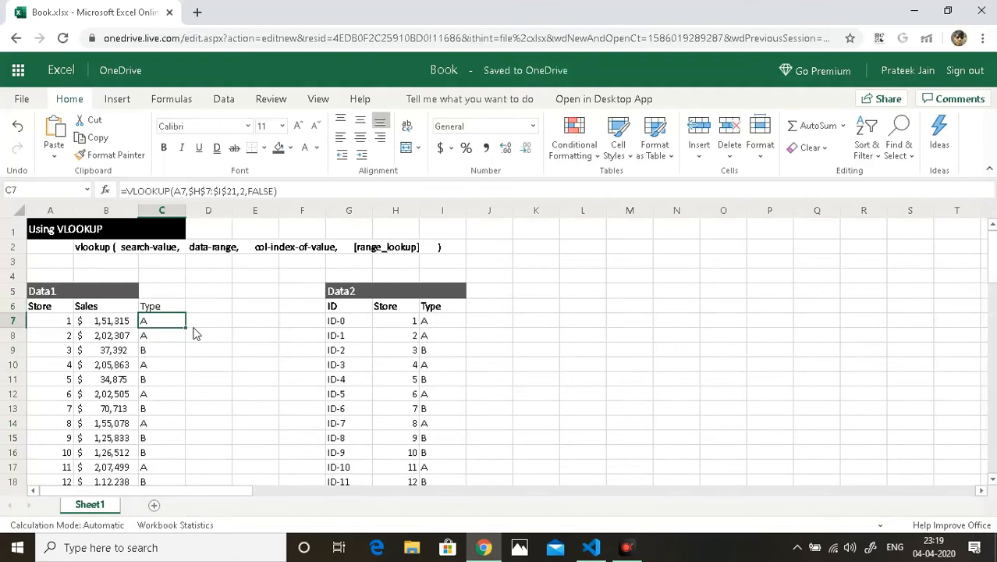
{"action": "key", "text": "Up"}
{"action": "key", "text": "ctrl+b"}
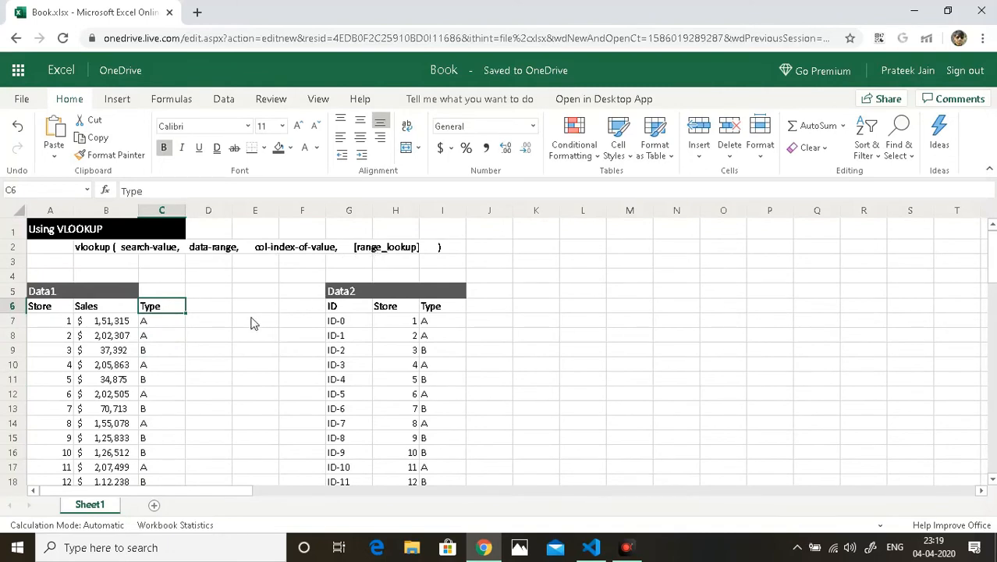
Compare the filled Type column of Data1 with the Data2 records down to the last row.
{"action": "scroll", "coordinate": [252, 323], "scroll_direction": "down", "scroll_amount": 1}
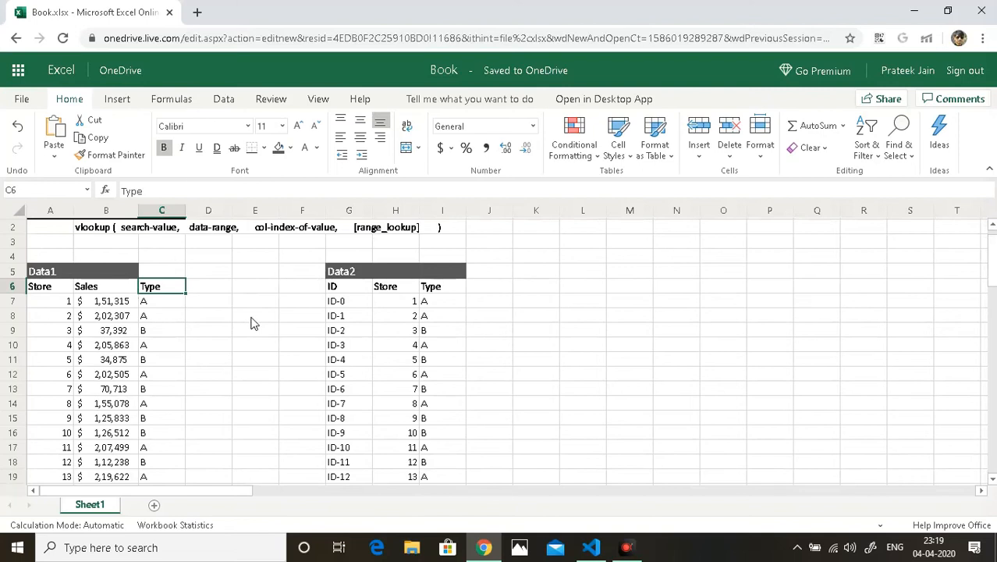
{"action": "scroll", "coordinate": [252, 323], "scroll_direction": "down", "scroll_amount": 3}
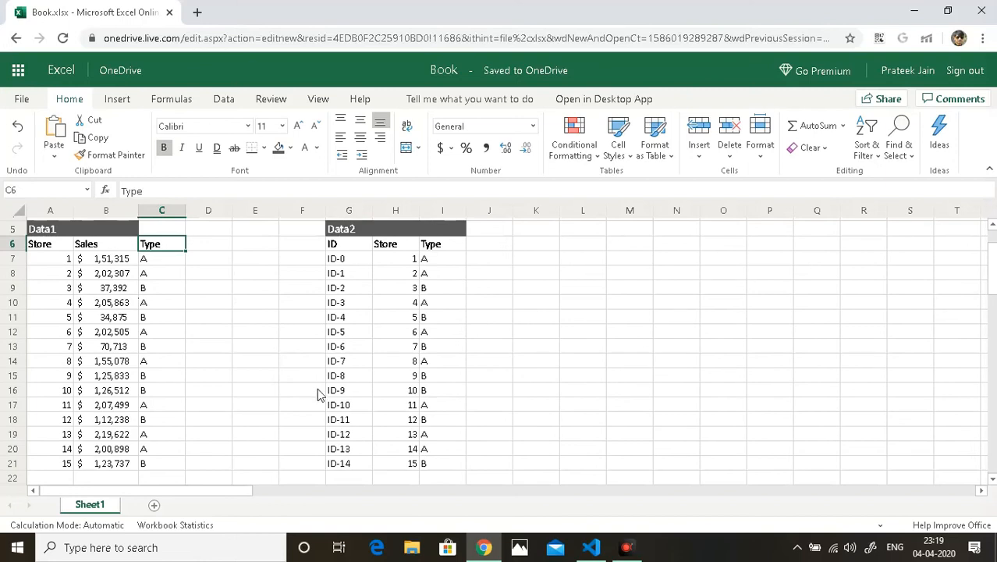
{"action": "left_click", "coordinate": [347, 477]}
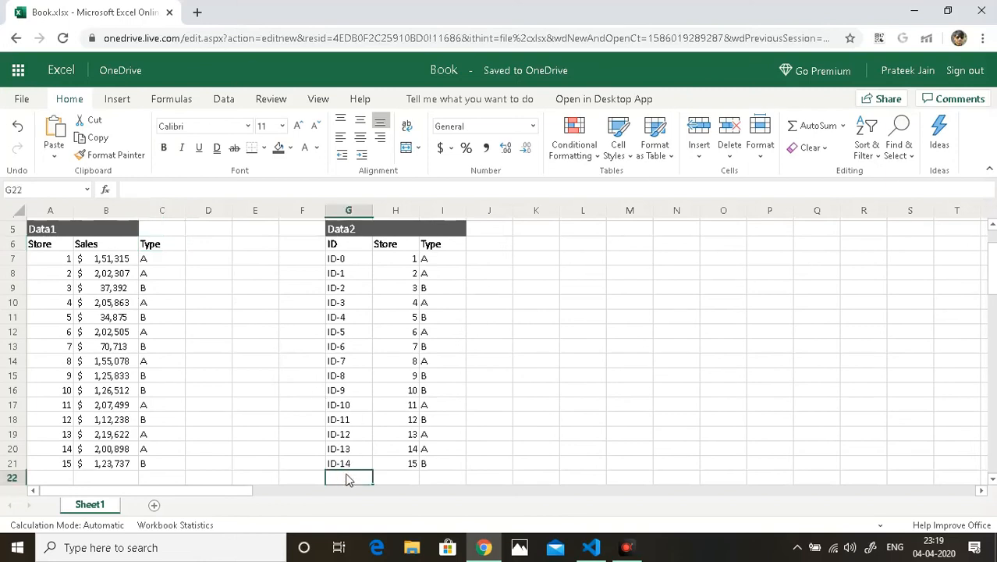
{"action": "scroll", "coordinate": [348, 477], "scroll_direction": "down", "scroll_amount": 1}
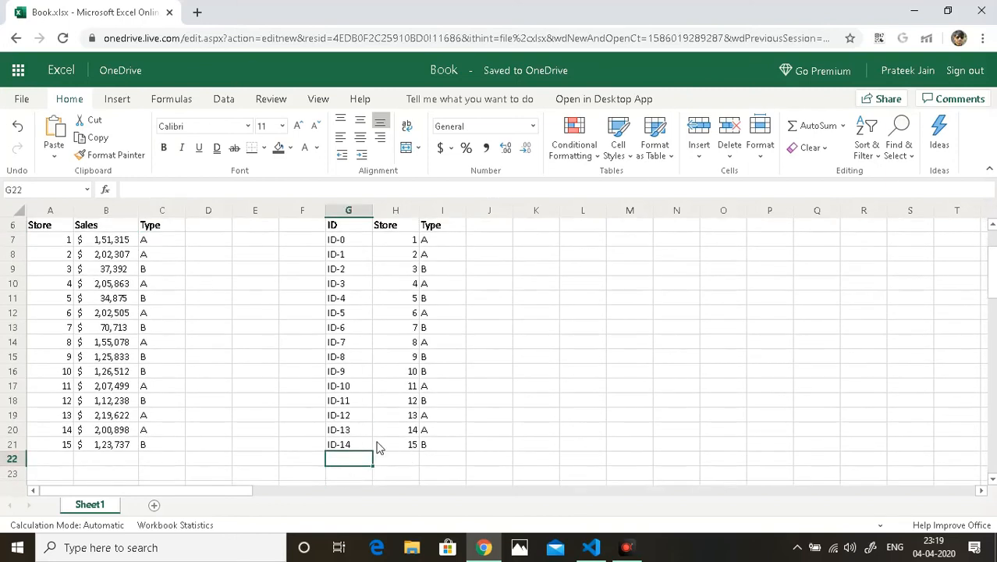
{"action": "scroll", "coordinate": [376, 447], "scroll_direction": "up", "scroll_amount": 5}
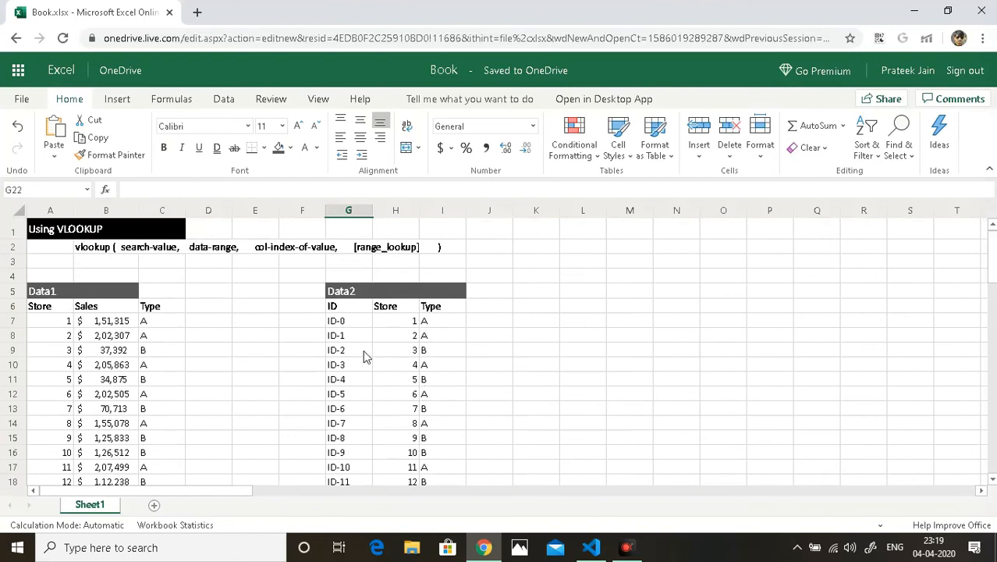
{"action": "scroll", "coordinate": [351, 414], "scroll_direction": "down", "scroll_amount": 1}
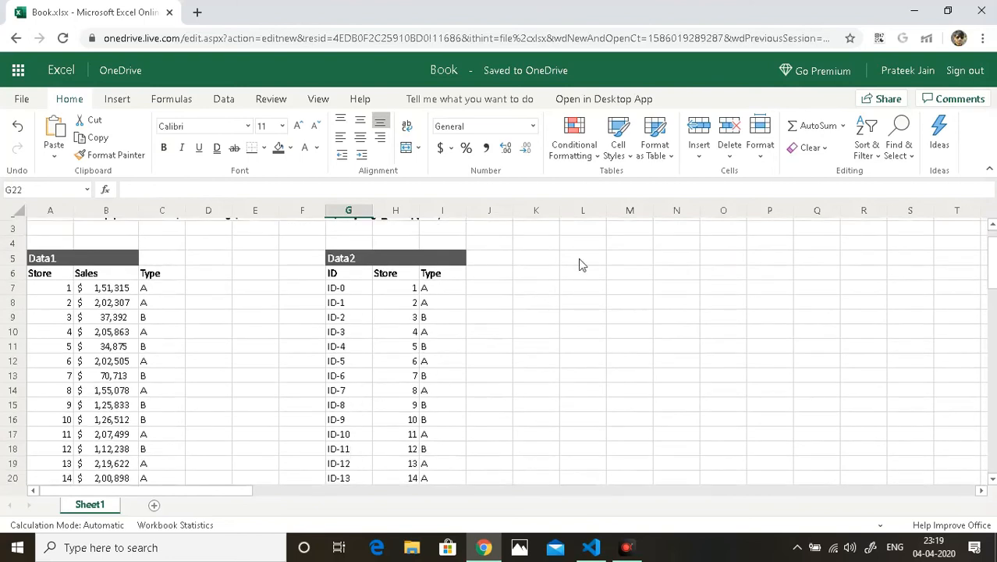
{"action": "scroll", "coordinate": [493, 356], "scroll_direction": "down", "scroll_amount": 1}
Begin a VLOOKUP formula in J13 with the text "ID-1" as its lookup value.
{"action": "left_click", "coordinate": [493, 353]}
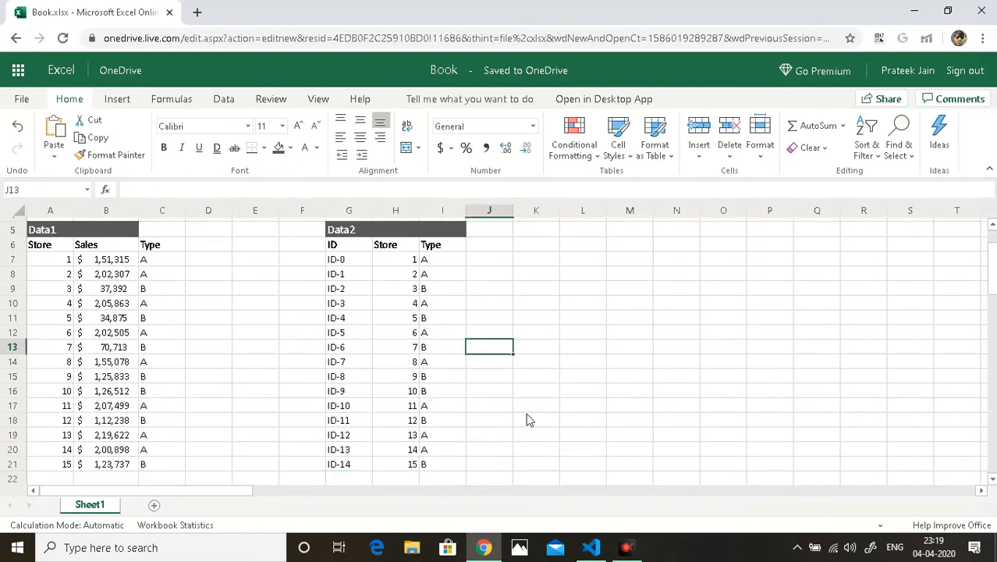
{"action": "type", "text": "=vlo"}
{"action": "key", "text": "Tab"}
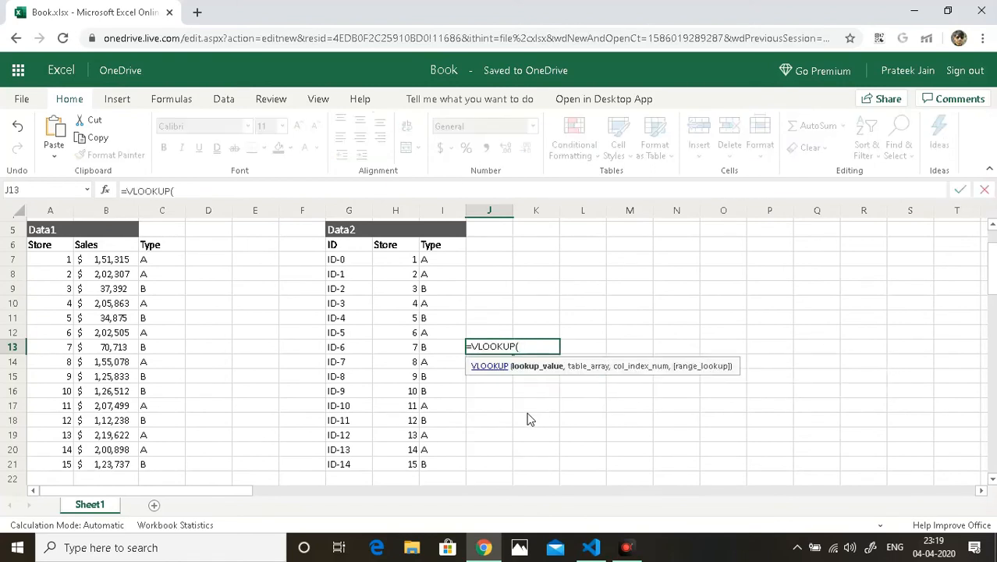
{"action": "type", "text": "'"}
{"action": "type", "text": "ID"}
{"action": "type", "text": "-1"}
{"action": "type", "text": "\","}
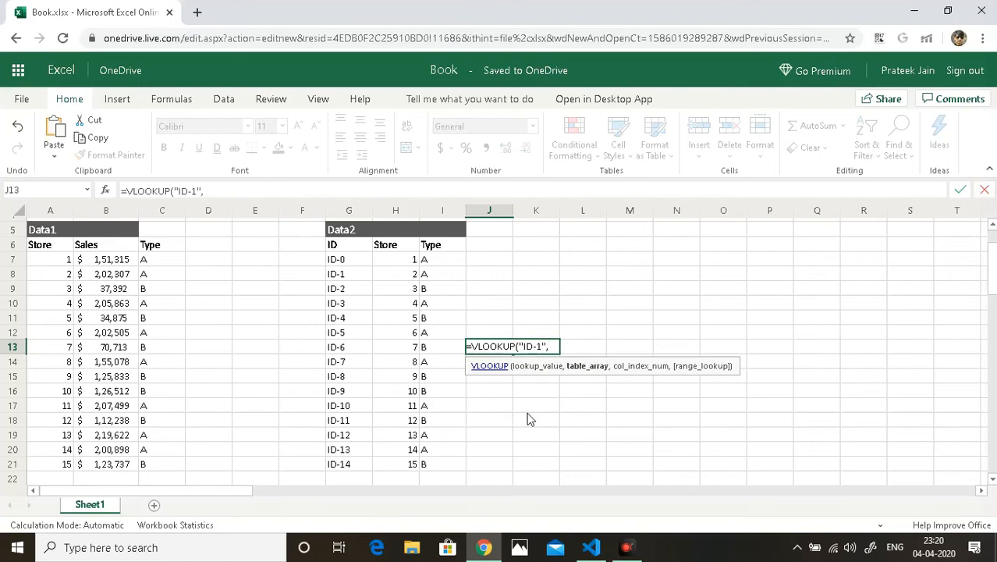
Change the lookup value of the J13 formula to "ID-15", an ID beyond the Data2 list.
{"action": "key", "text": "Left"}
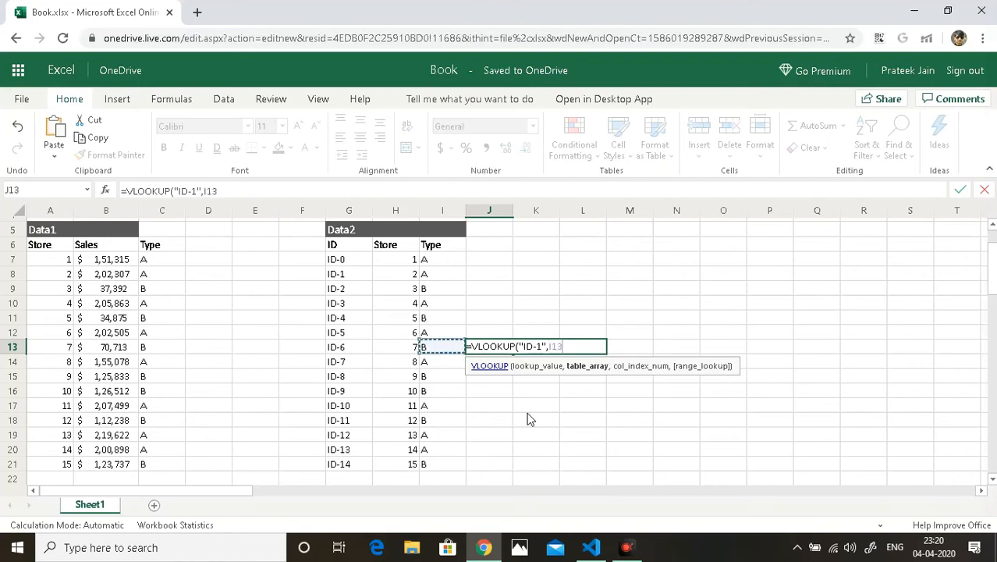
{"action": "key", "text": "Right"}
{"action": "key", "text": "BackSpace"}
{"action": "key", "text": "BackSpace"}
{"action": "key", "text": "BackSpace"}
{"action": "key", "text": "BackSpace"}
{"action": "key", "text": "BackSpace"}
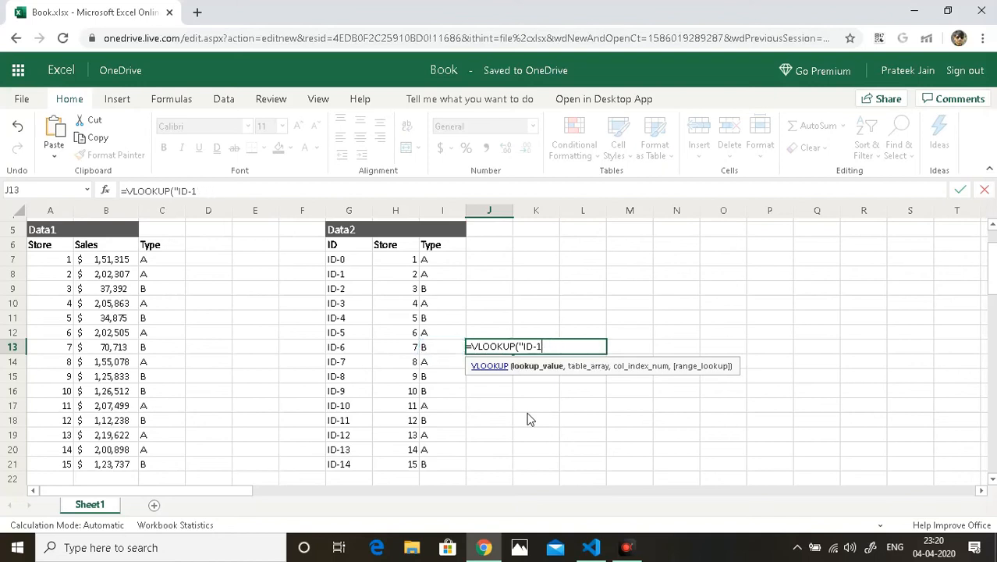
{"action": "type", "text": "5\""}
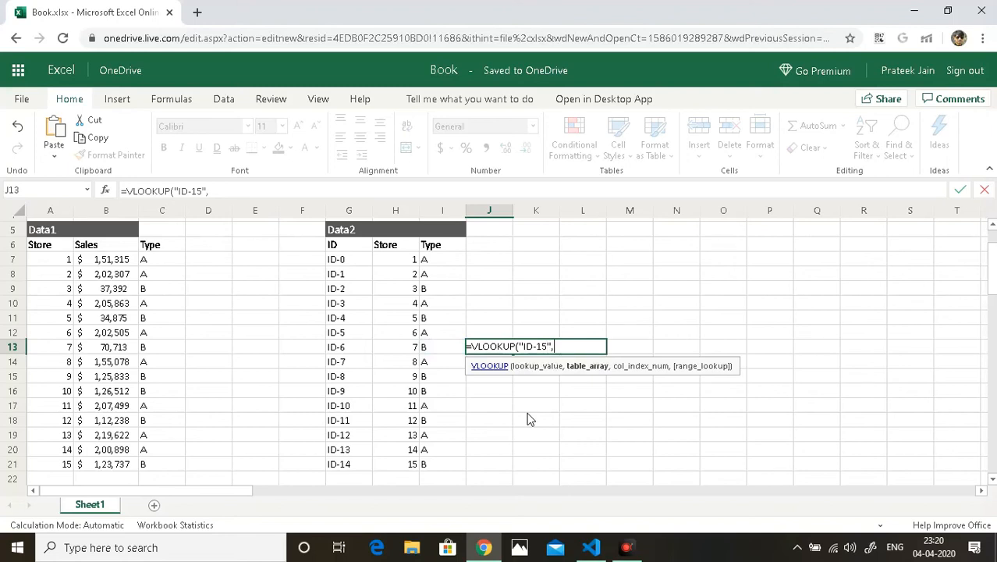
{"action": "type", "text": ","}
{"action": "key", "text": "Left"}
{"action": "key", "text": "Left"}
{"action": "key", "text": "Left"}
{"action": "key", "text": "Up"}
{"action": "key", "text": "Up"}
{"action": "key", "text": "Up"}
{"action": "key", "text": "Up"}
{"action": "key", "text": "Up"}
{"action": "key", "text": "Up"}
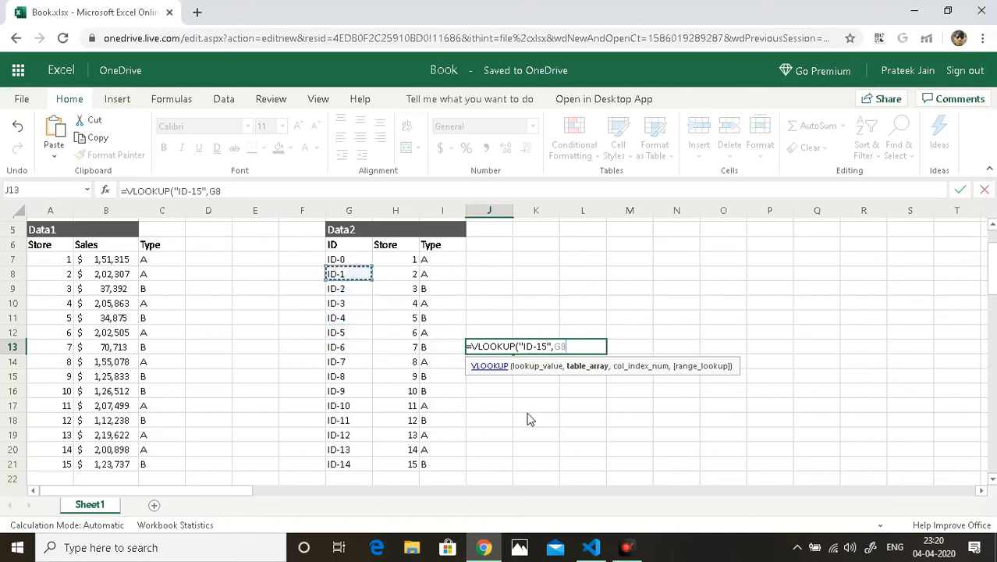
{"action": "key", "text": "shift+Right"}
{"action": "key", "text": "shift+Right"}
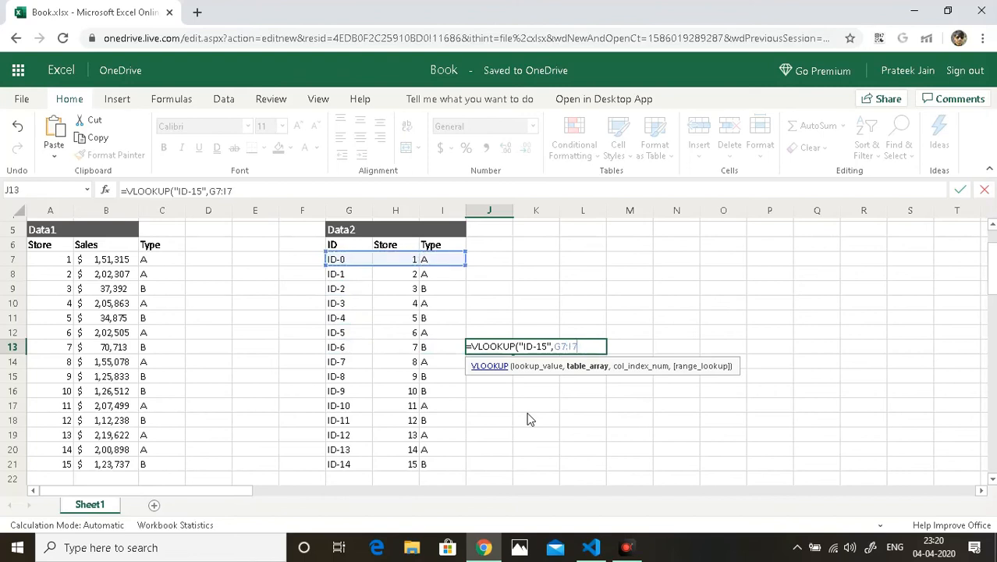
{"action": "key", "text": "shift+Left"}
{"action": "key", "text": "shift+Left"}
{"action": "key", "text": "shift+Right"}
{"action": "key", "text": "shift+Right"}
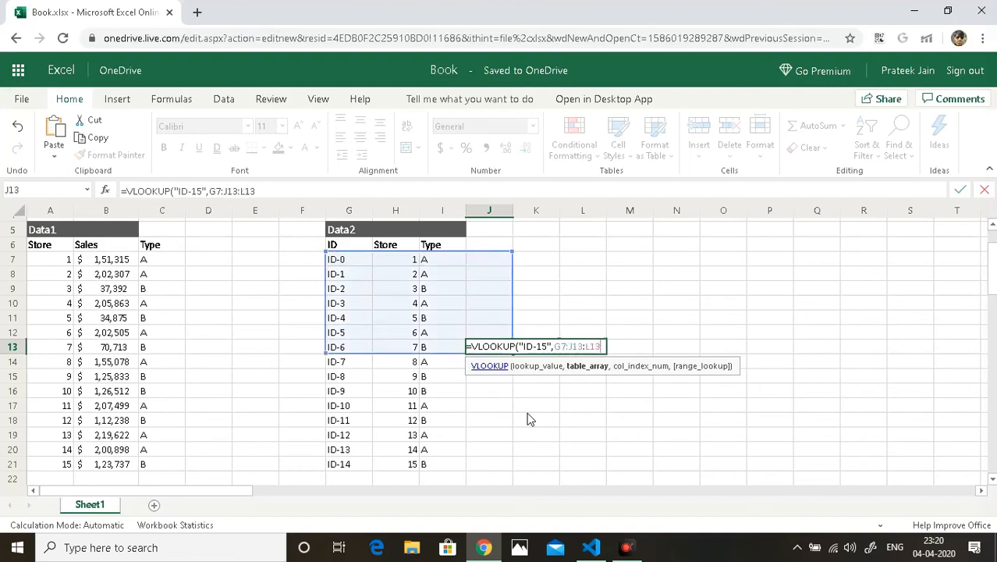
{"action": "key", "text": "shift+Down"}
{"action": "key", "text": "BackSpace"}
{"action": "key", "text": "BackSpace"}
{"action": "key", "text": "BackSpace"}
{"action": "key", "text": "BackSpace"}
{"action": "key", "text": "BackSpace"}
{"action": "key", "text": "BackSpace"}
{"action": "key", "text": "BackSpace"}
{"action": "key", "text": "BackSpace"}
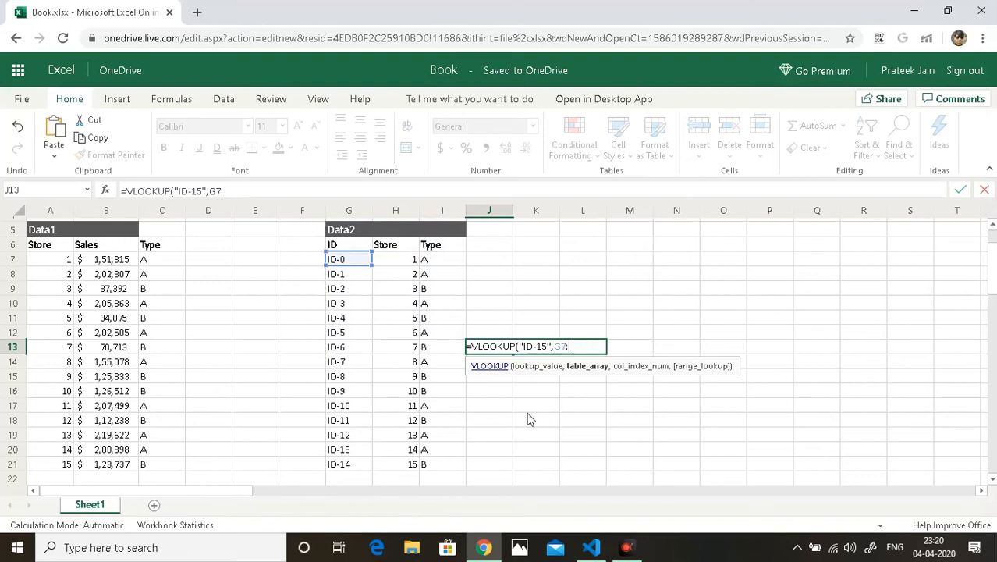
{"action": "key", "text": "BackSpace"}
{"action": "key", "text": "BackSpace"}
{"action": "key", "text": "BackSpace"}
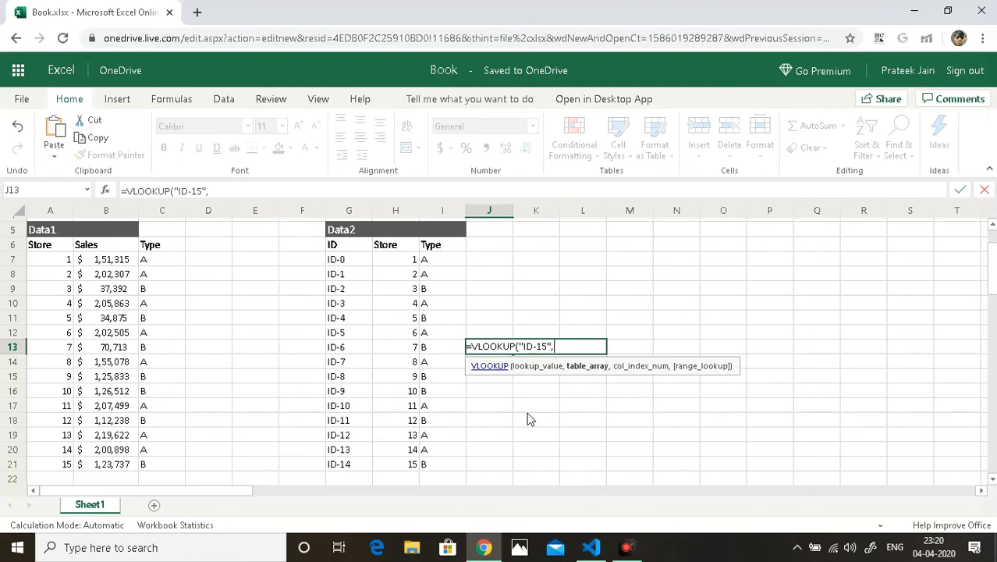
Add the Data2 records G7:I21 as the table array of the J13 formula, with absolute references $G$7:$I$21.
{"action": "left_click", "coordinate": [351, 264]}
{"action": "key", "text": "shift+Right"}
{"action": "key", "text": "shift+Right"}
{"action": "key", "text": "shift+Down"}
{"action": "key", "text": "shift+Down"}
{"action": "key", "text": "shift+Down"}
{"action": "key", "text": "shift+Down"}
{"action": "key", "text": "shift+Down"}
{"action": "key", "text": "shift+Down"}
{"action": "key", "text": "shift+Down"}
{"action": "key", "text": "shift+Down"}
{"action": "key", "text": "shift+Down"}
{"action": "key", "text": "shift+Down"}
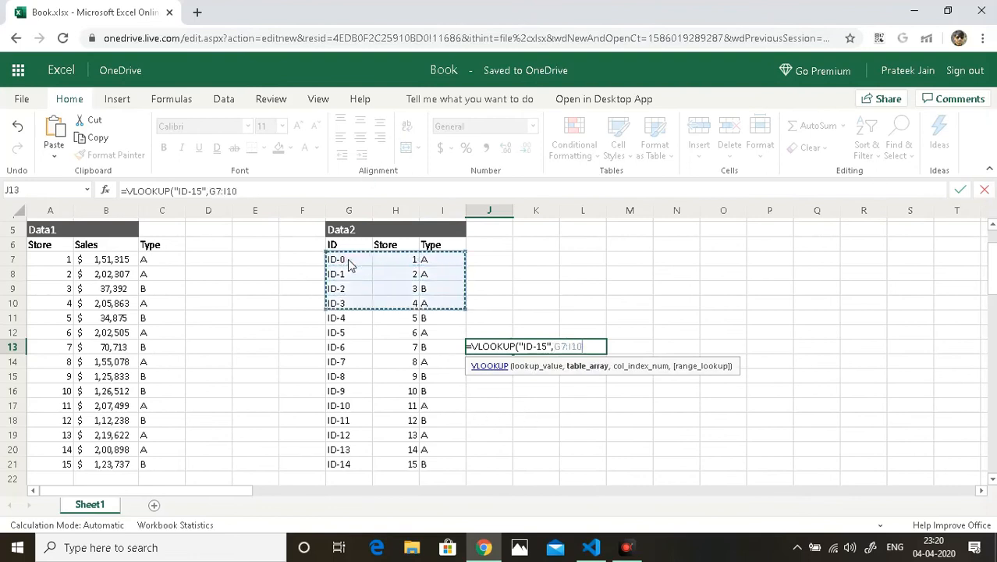
{"action": "key", "text": "shift+Down"}
{"action": "key", "text": "shift+Down"}
{"action": "key", "text": "shift+Down"}
{"action": "key", "text": "shift+Down"}
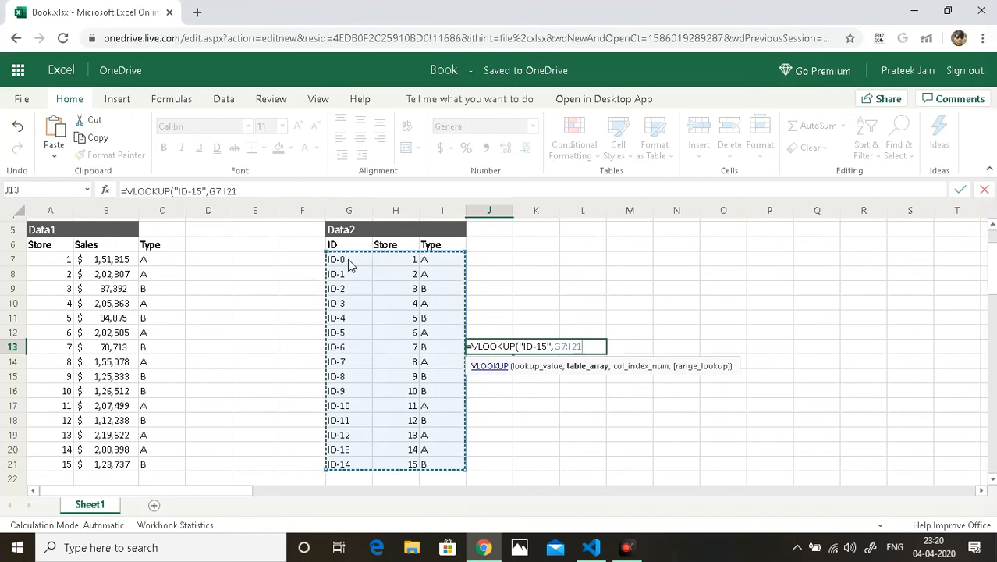
{"action": "key", "text": "F4"}
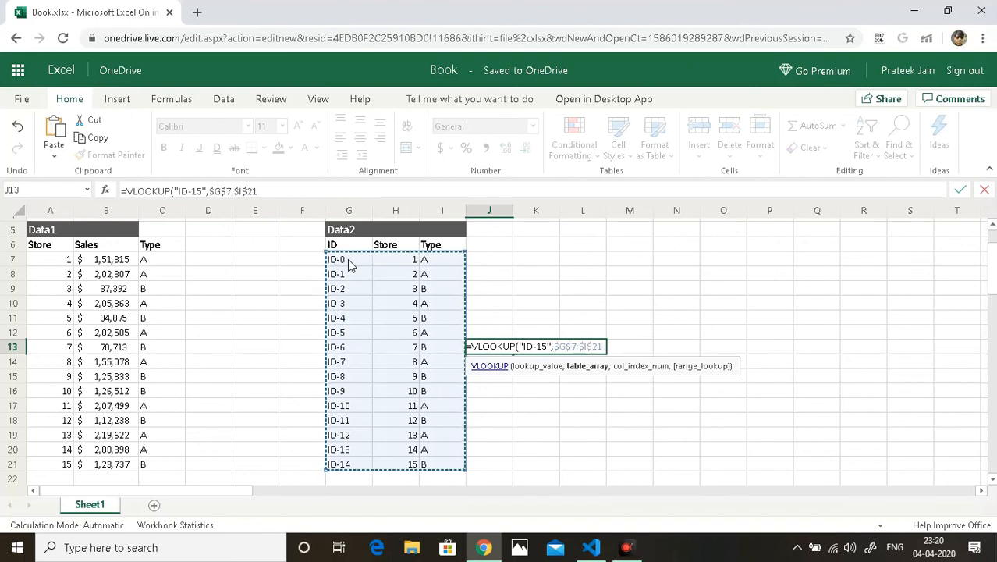
{"action": "type", "text": ","}
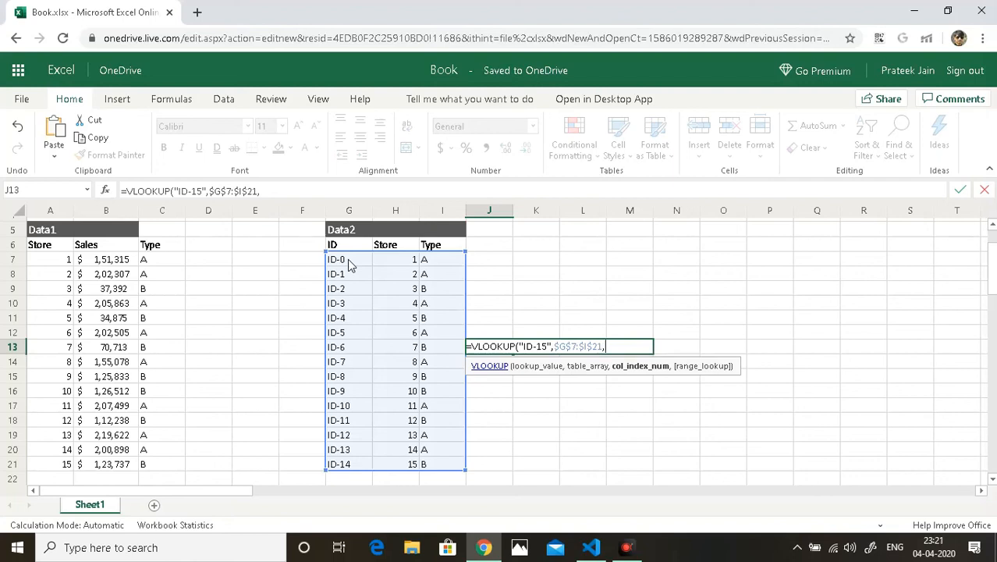
Complete the J13 VLOOKUP formula with column index 2 and range lookup TRUE.
{"action": "type", "text": "2"}
{"action": "type", "text": ","}
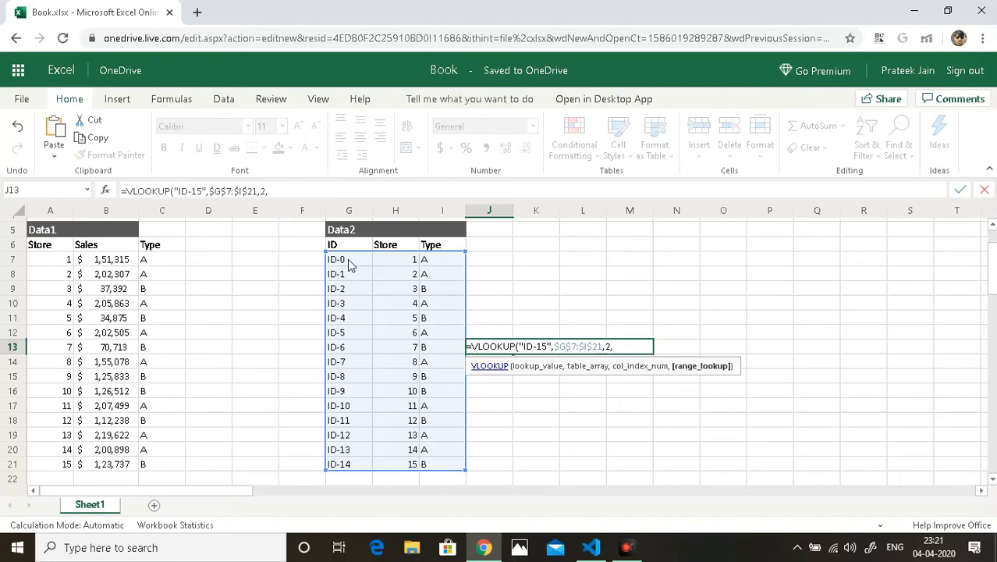
{"action": "type", "text": "True"}
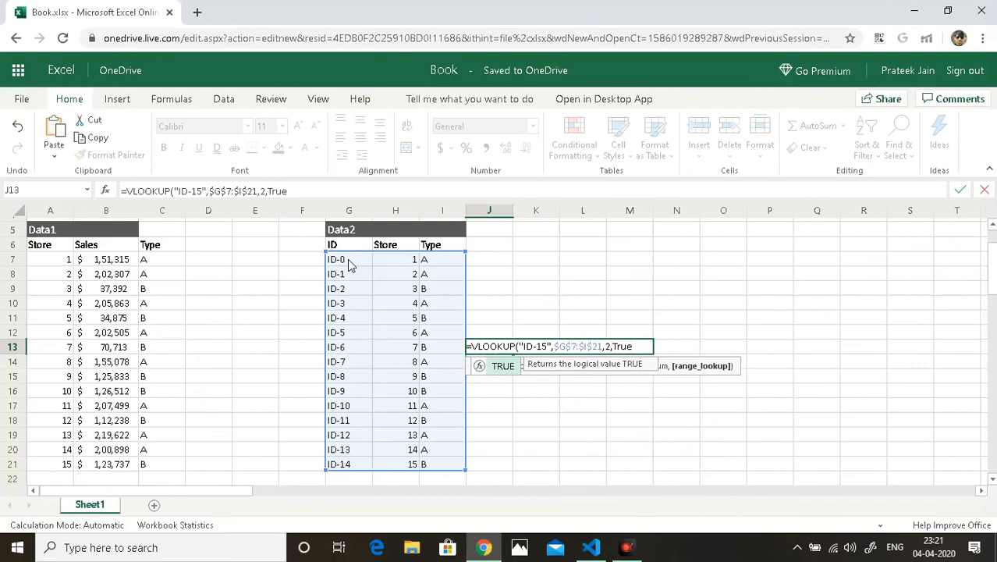
{"action": "type", "text": ")"}
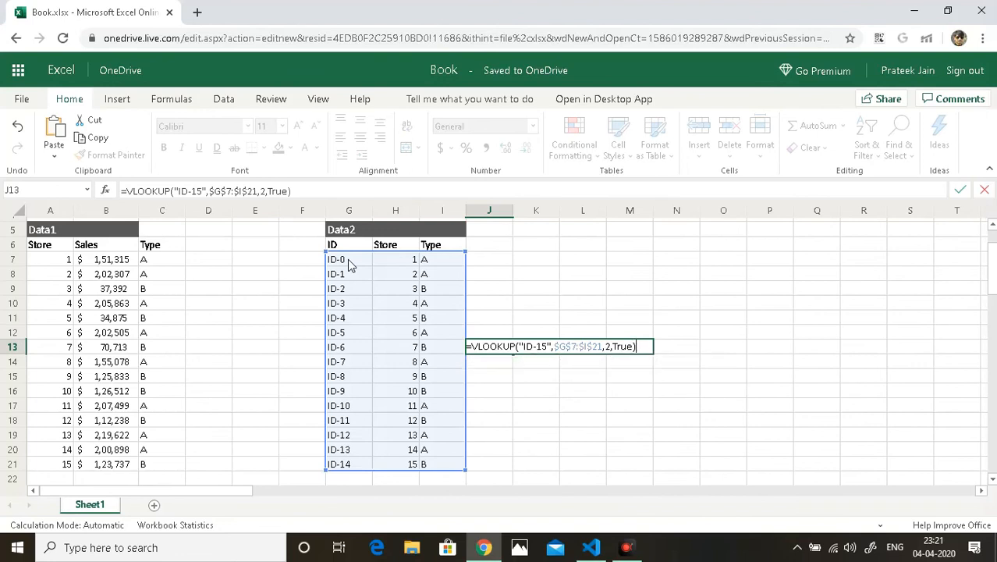
{"action": "key", "text": "Return"}
{"action": "key", "text": "Up"}
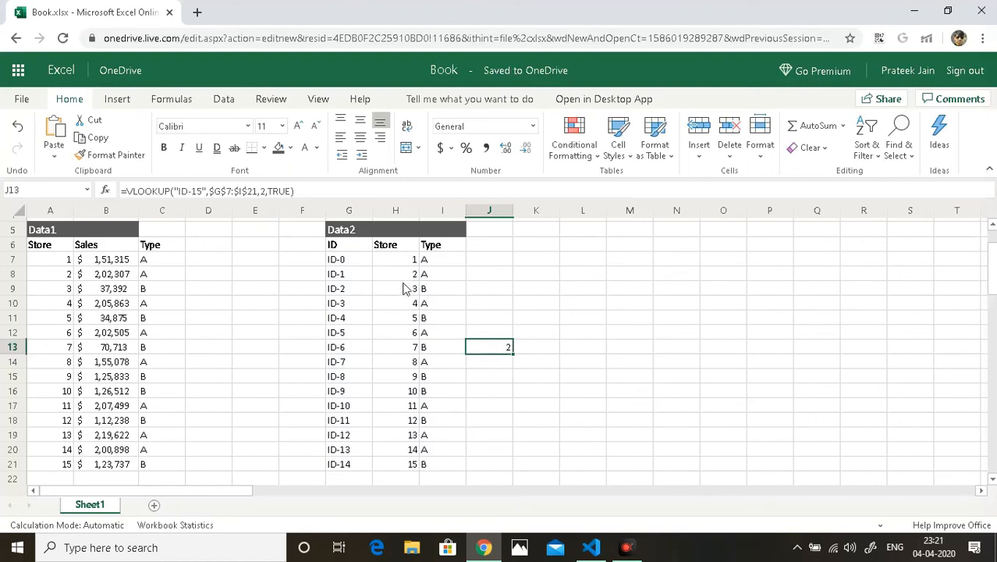
Change the range lookup argument of the J13 formula to FALSE for an exact match.
{"action": "double_click", "coordinate": [486, 349]}
{"action": "double_click", "coordinate": [626, 347]}
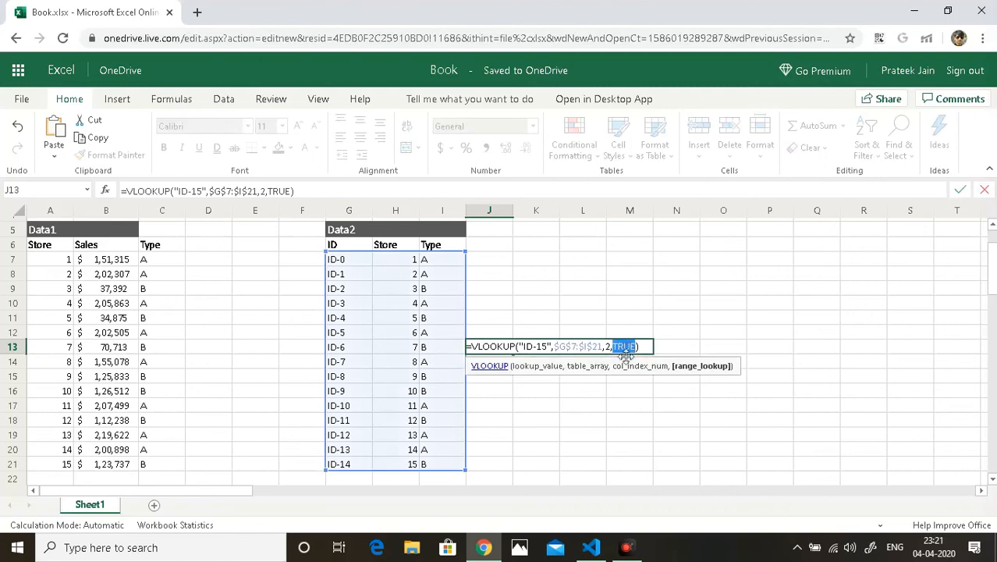
{"action": "key", "text": "BackSpace"}
{"action": "type", "text": "False"}
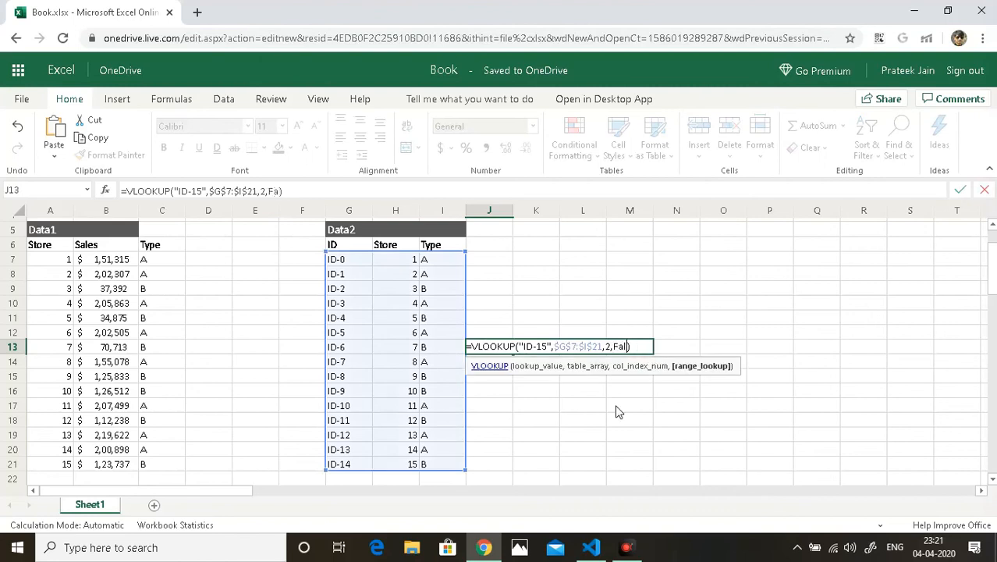
{"action": "key", "text": "Return"}
{"action": "key", "text": "Up"}
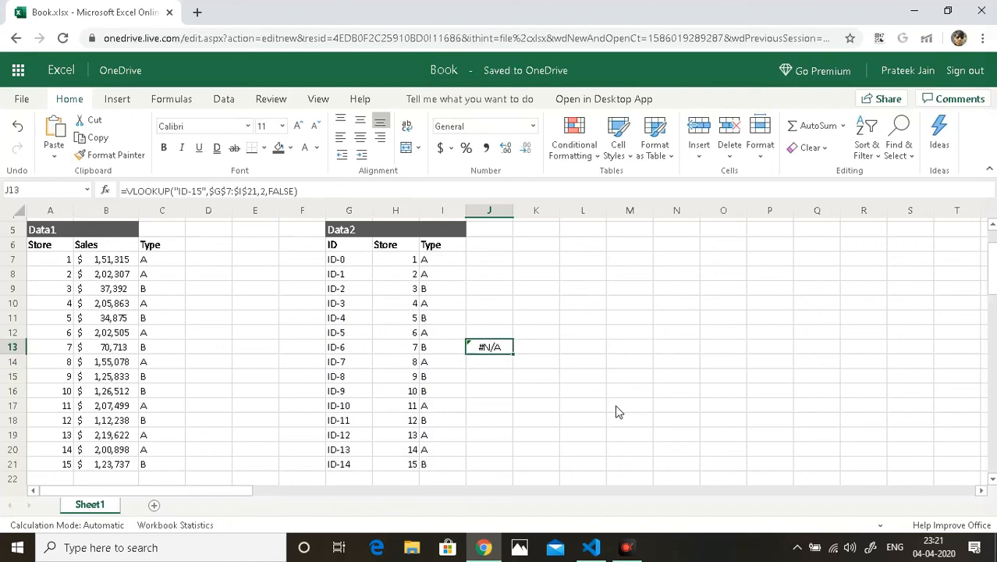
{"action": "key", "text": "XF86AudioLowerVolume"}
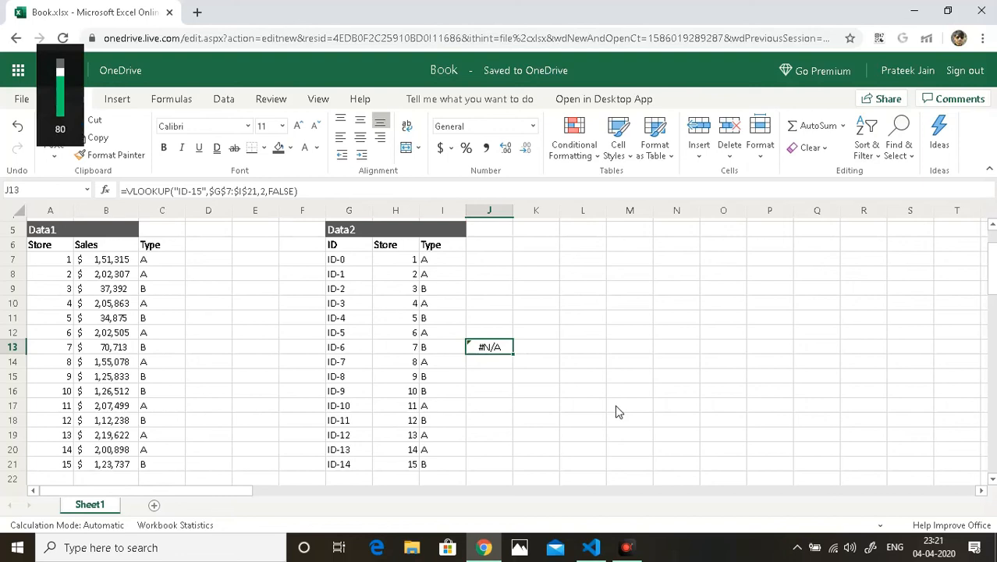
Set the range lookup argument of the J13 formula to TRUE again and return to cell A1.
{"action": "key", "text": "F2"}
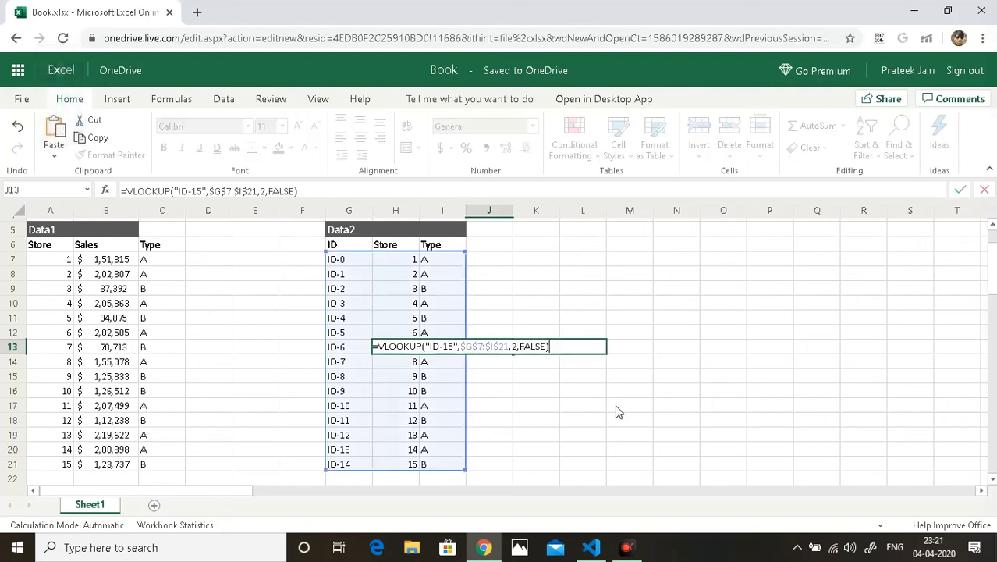
{"action": "key", "text": "BackSpace"}
{"action": "key", "text": "BackSpace"}
{"action": "key", "text": "BackSpace"}
{"action": "key", "text": "BackSpace"}
{"action": "key", "text": "BackSpace"}
{"action": "key", "text": "BackSpace"}
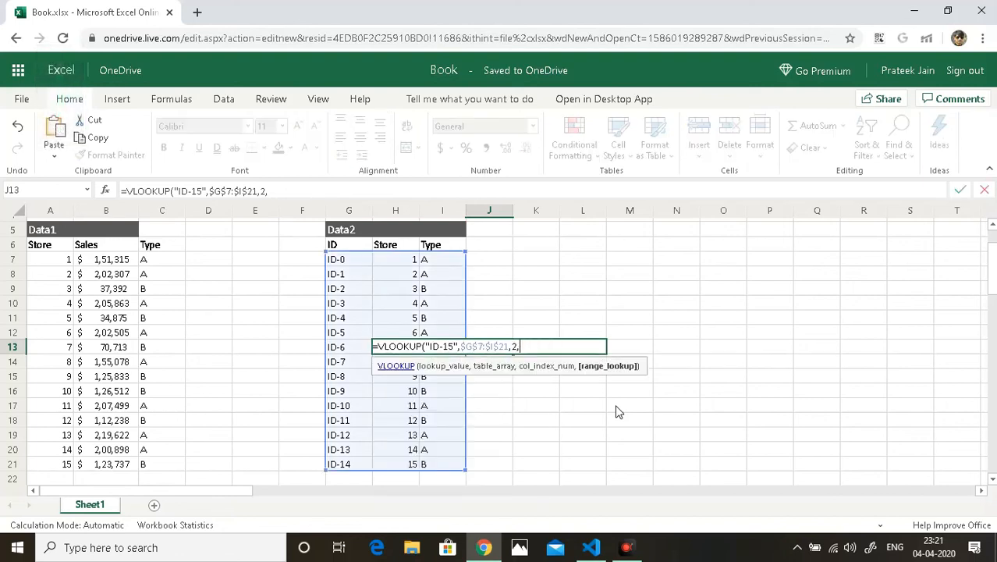
{"action": "type", "text": "True)"}
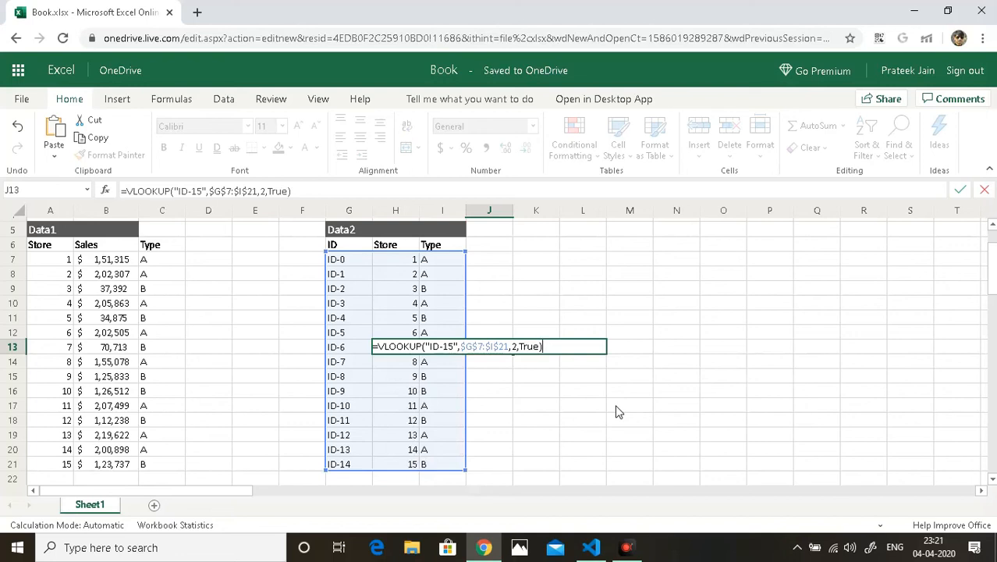
{"action": "key", "text": "Return"}
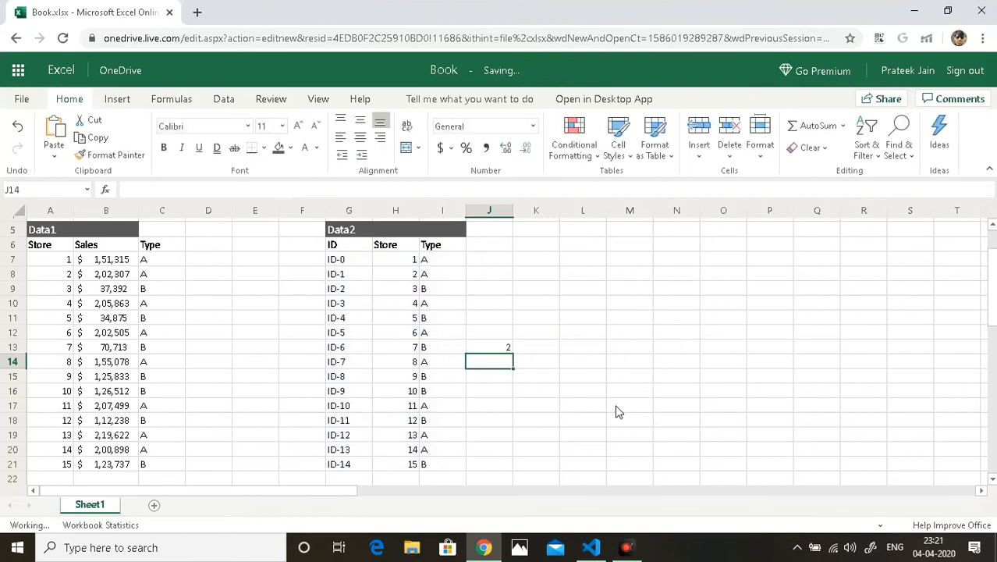
{"action": "key", "text": "Up"}
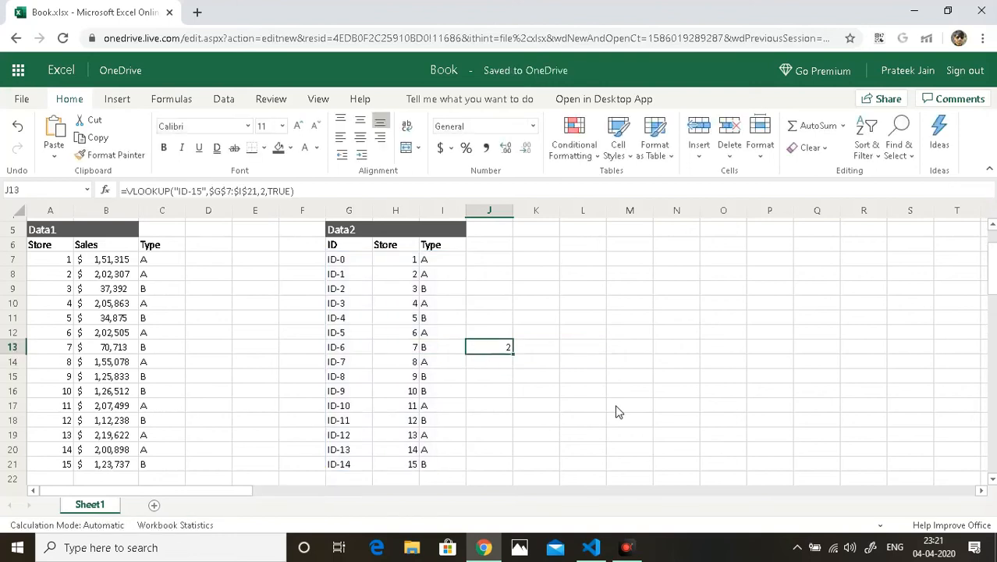
{"action": "key", "text": "ctrl+Home"}
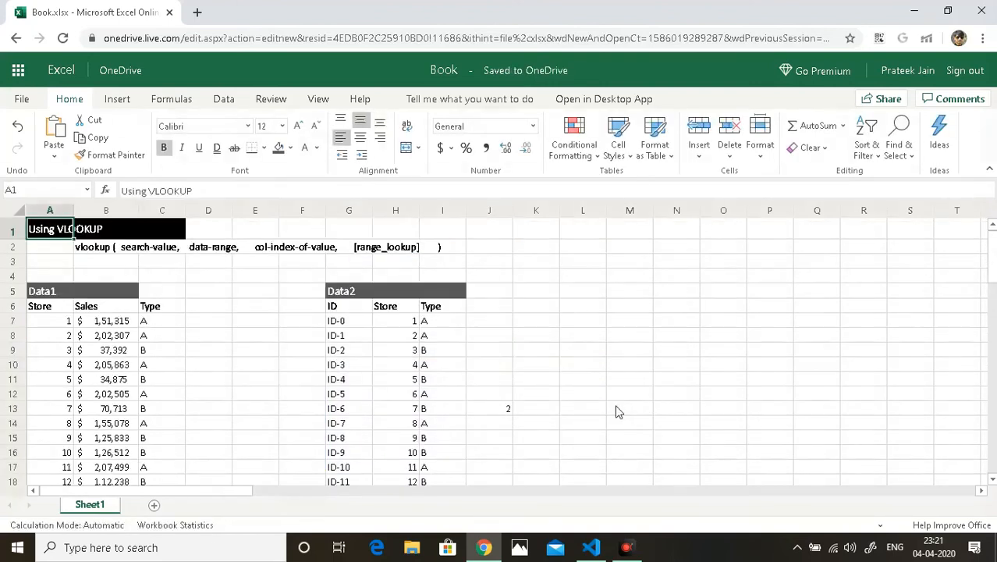